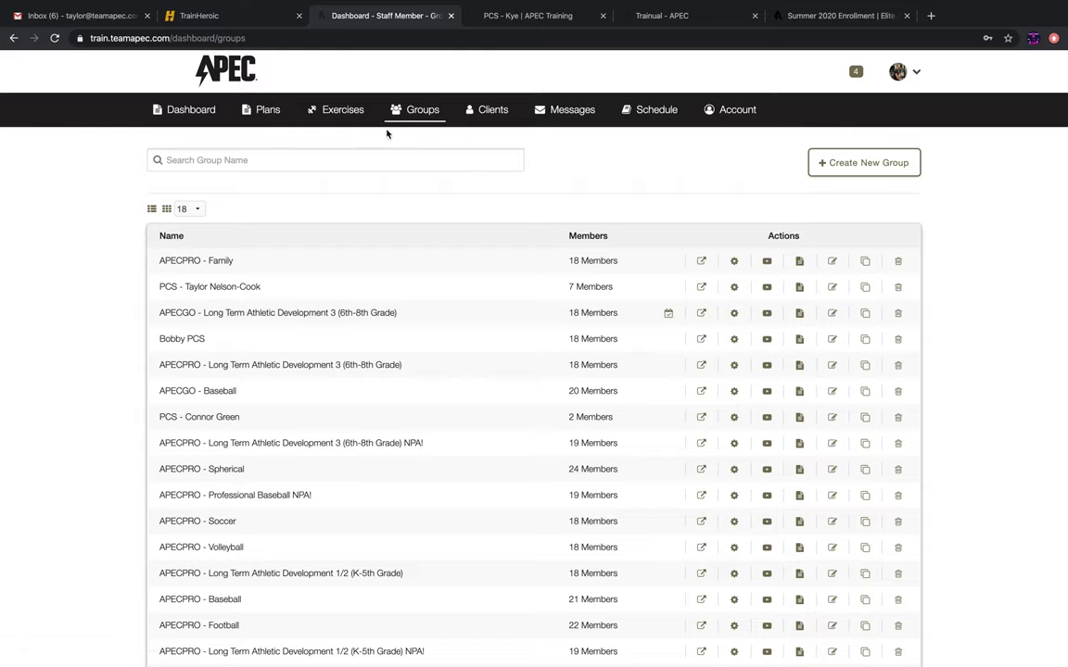
# Open the YouTube video import in the exercise library and select all videos on the first page.
pyautogui.click(350, 112)
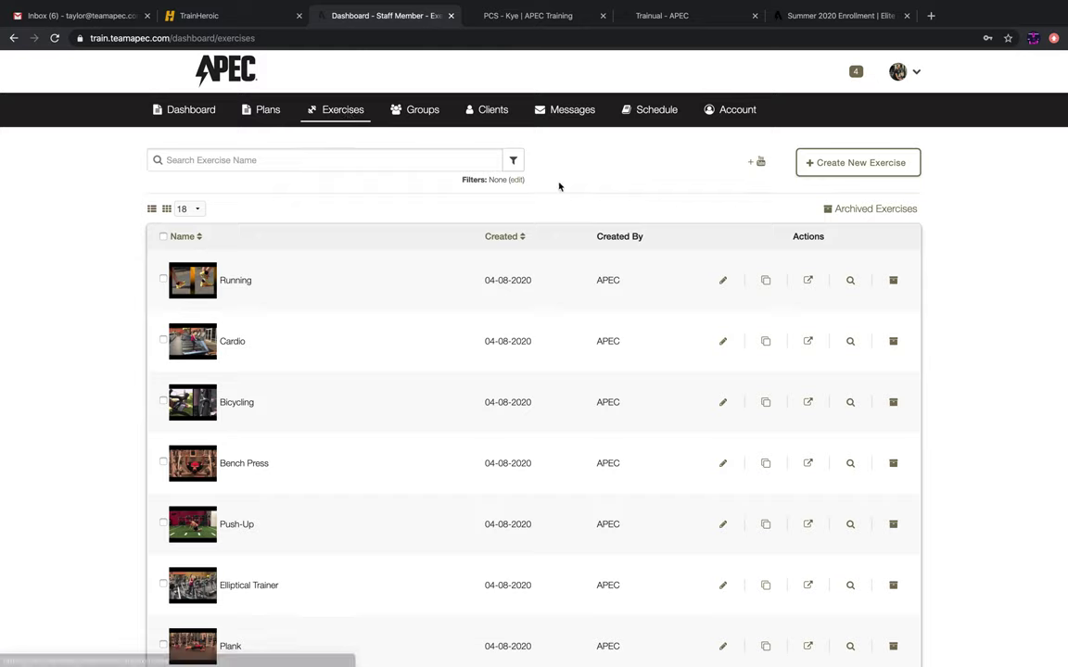
pyautogui.click(761, 165)
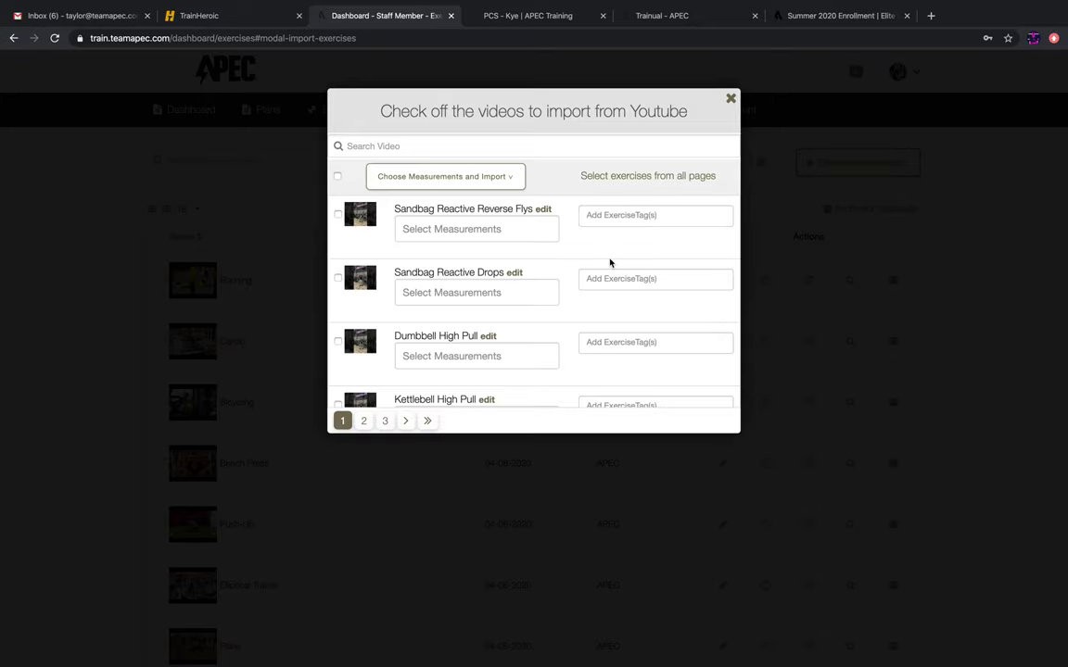
pyautogui.scroll(-2, 493, 318)
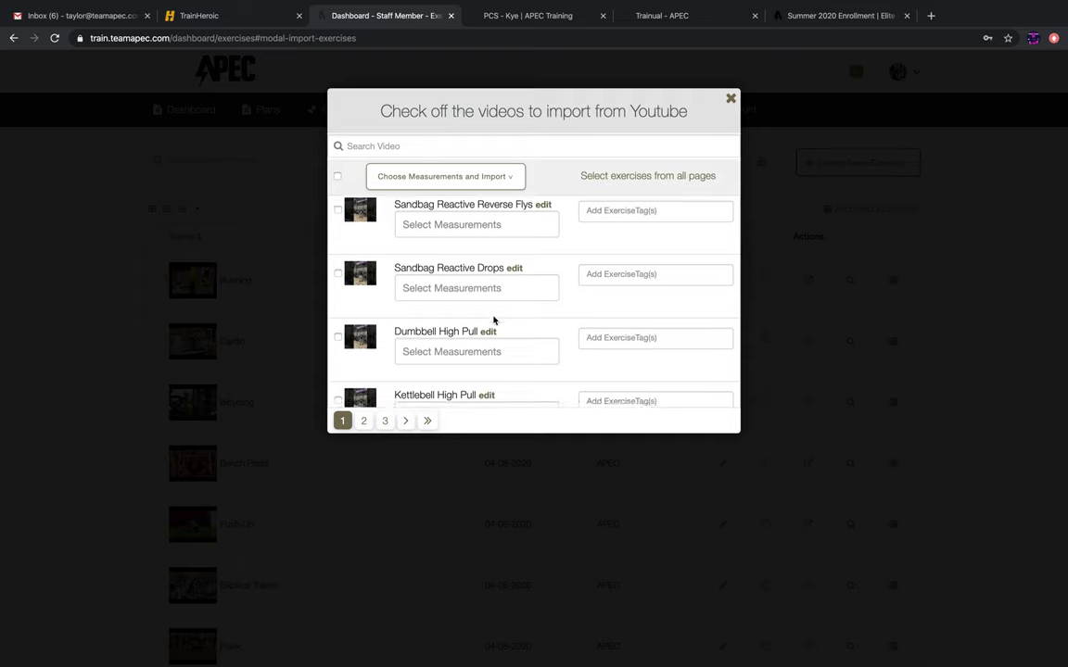
pyautogui.scroll(2, 493, 317)
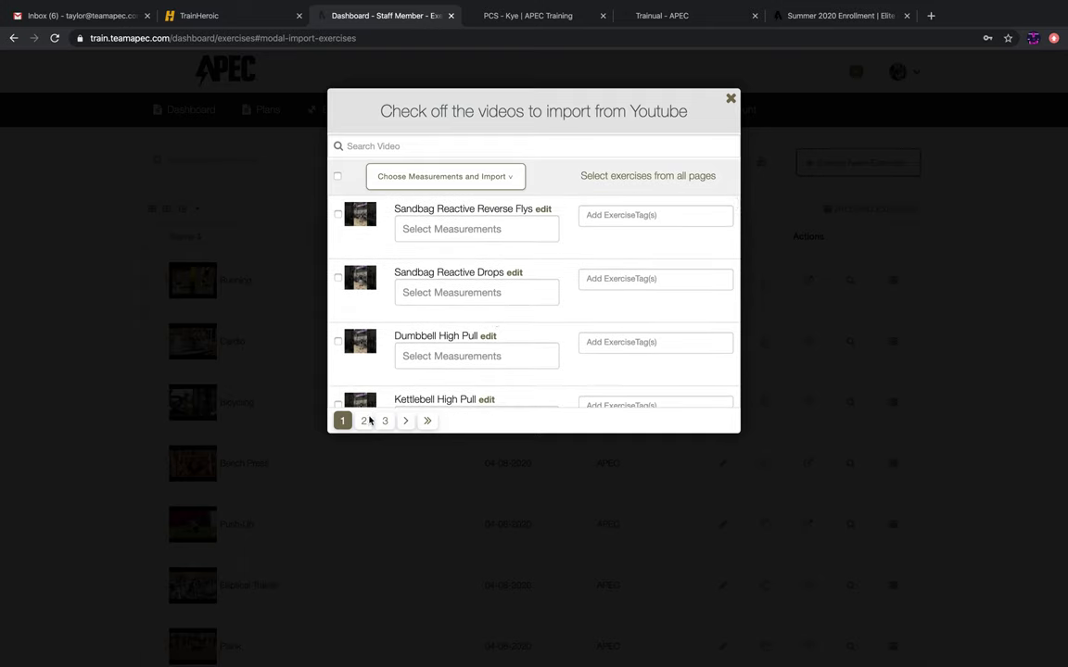
pyautogui.click(337, 176)
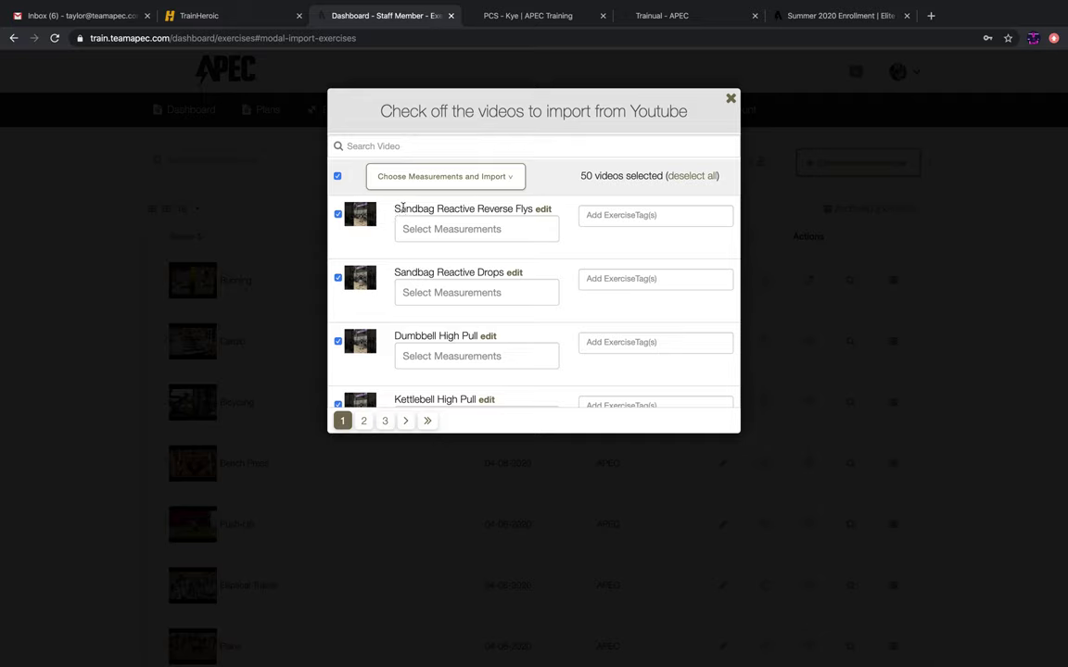
# Open the name of the Sandbag Reactive Reverse Flys video for editing.
pyautogui.click(543, 211)
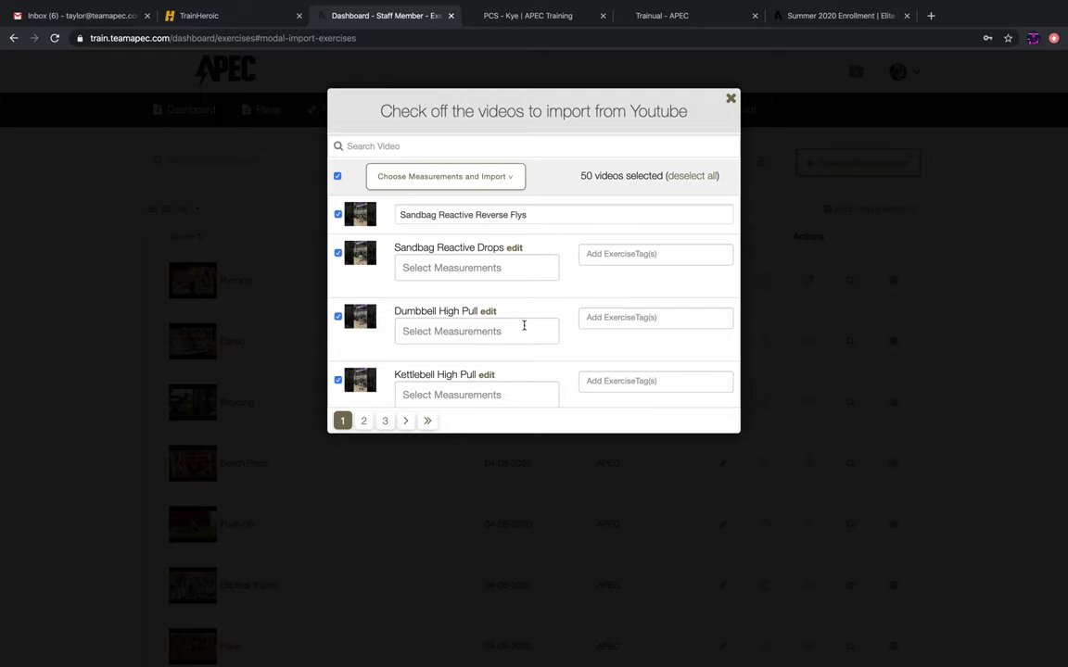
pyautogui.scroll(-3, 543, 253)
pyautogui.scroll(3, 532, 237)
# Set the import to skip videos that have already been added and use Reps as the default measurement.
pyautogui.click(508, 178)
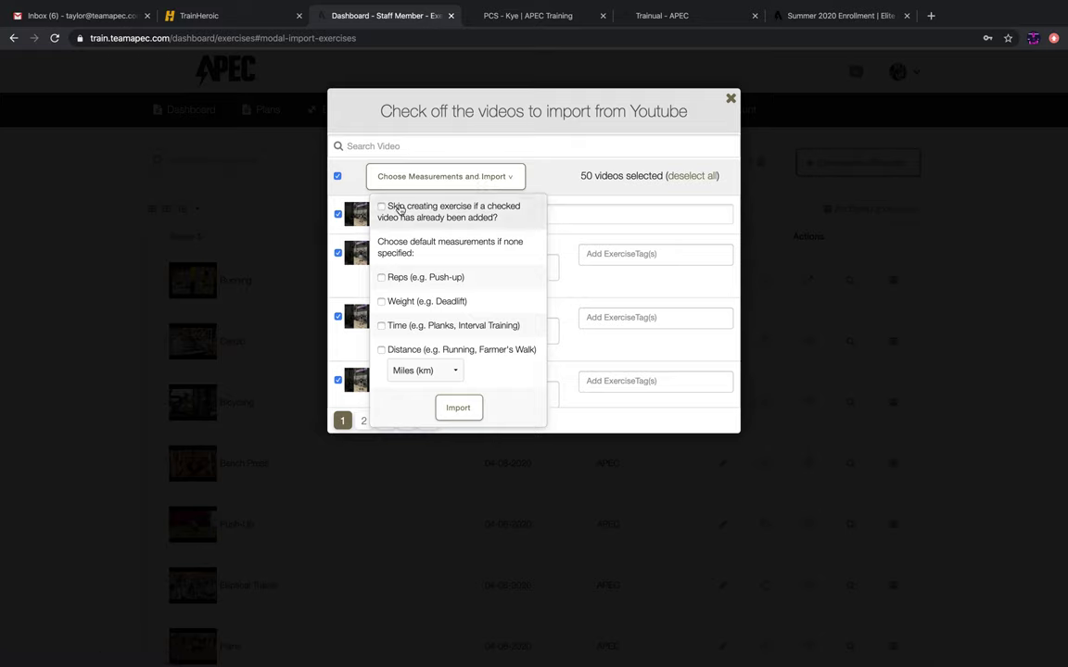
pyautogui.click(381, 208)
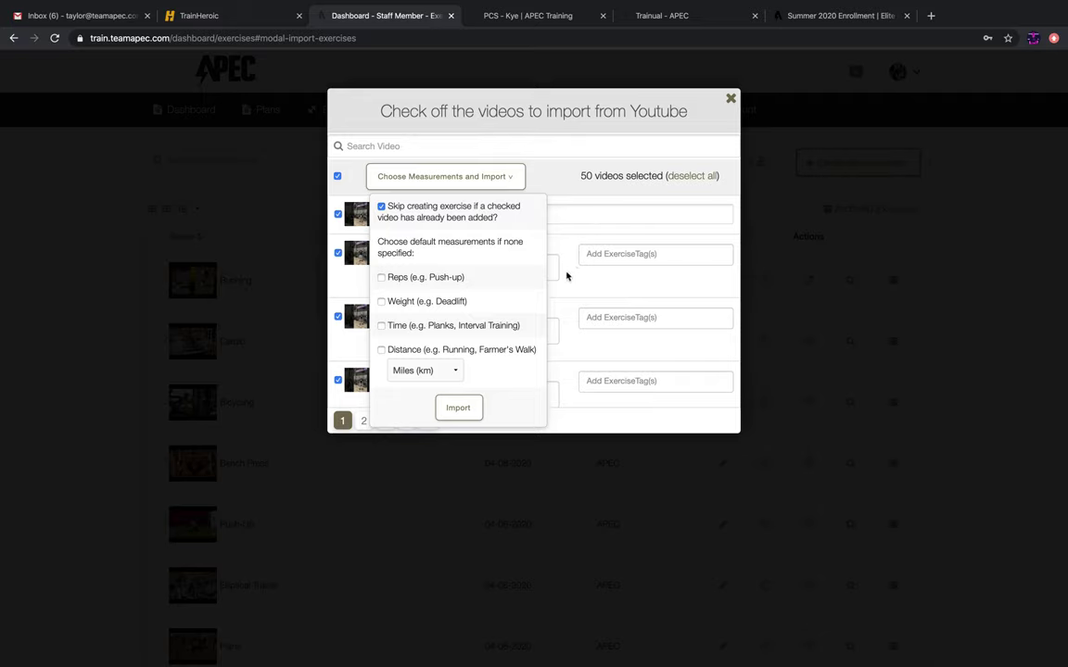
pyautogui.click(381, 278)
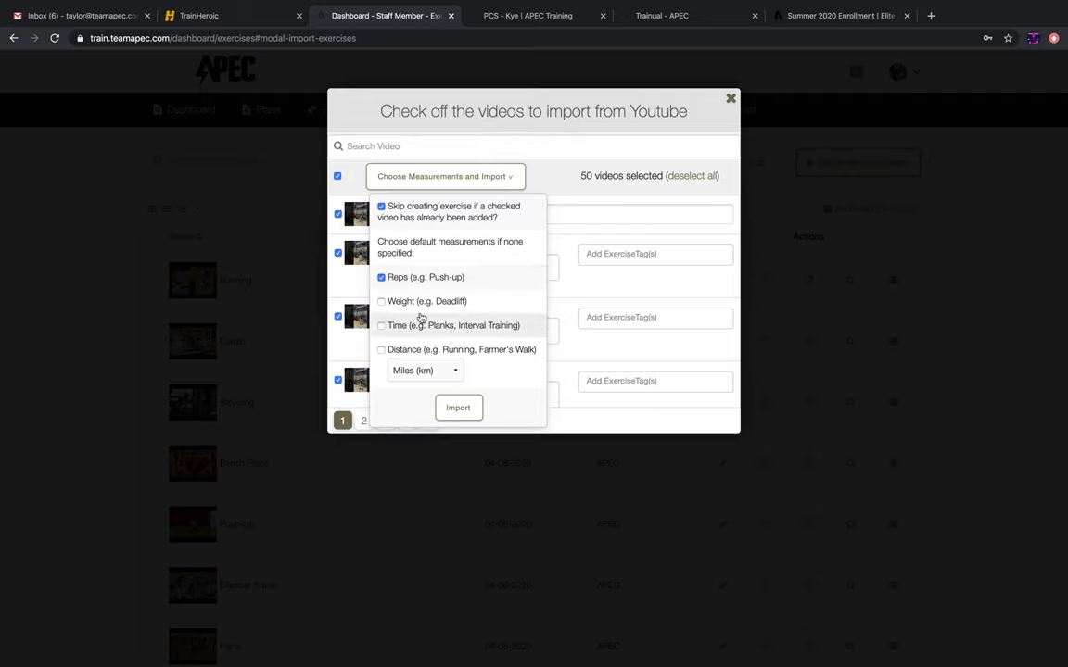
pyautogui.click(444, 370)
pyautogui.click(427, 382)
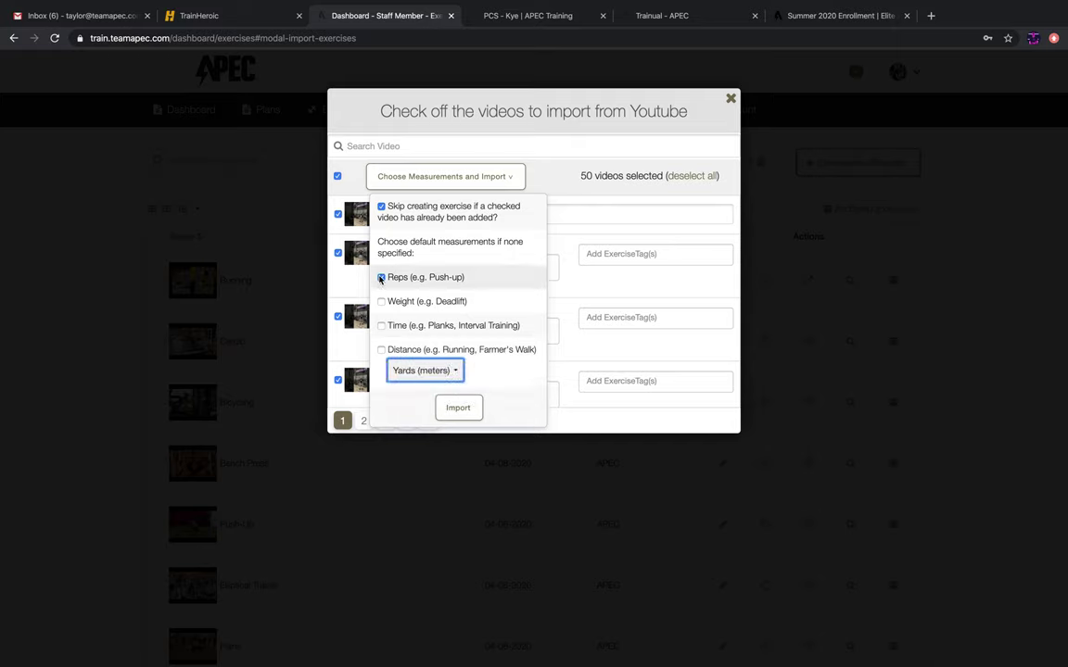
pyautogui.click(381, 302)
pyautogui.click(381, 326)
pyautogui.click(378, 350)
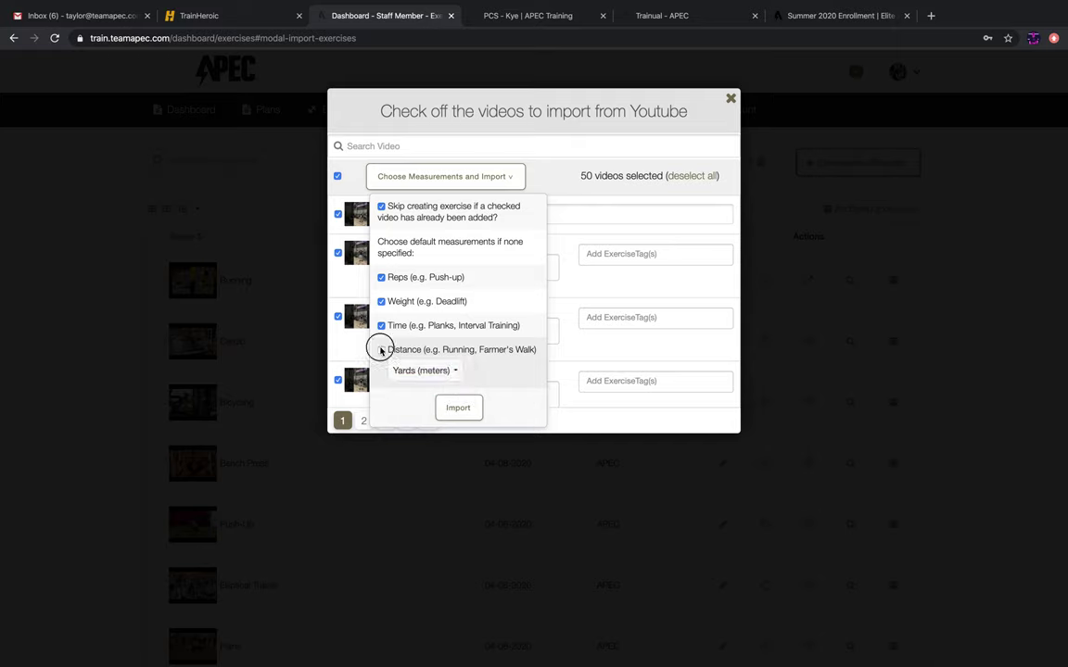
pyautogui.scroll(-1, 438, 336)
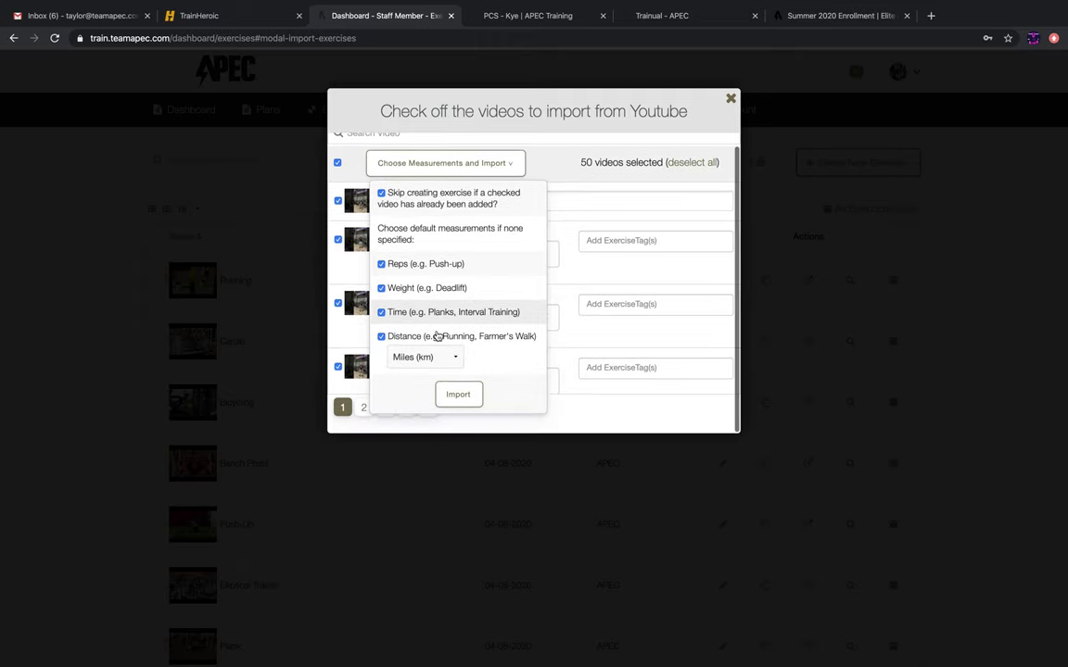
pyautogui.click(381, 336)
pyautogui.click(381, 312)
pyautogui.click(381, 288)
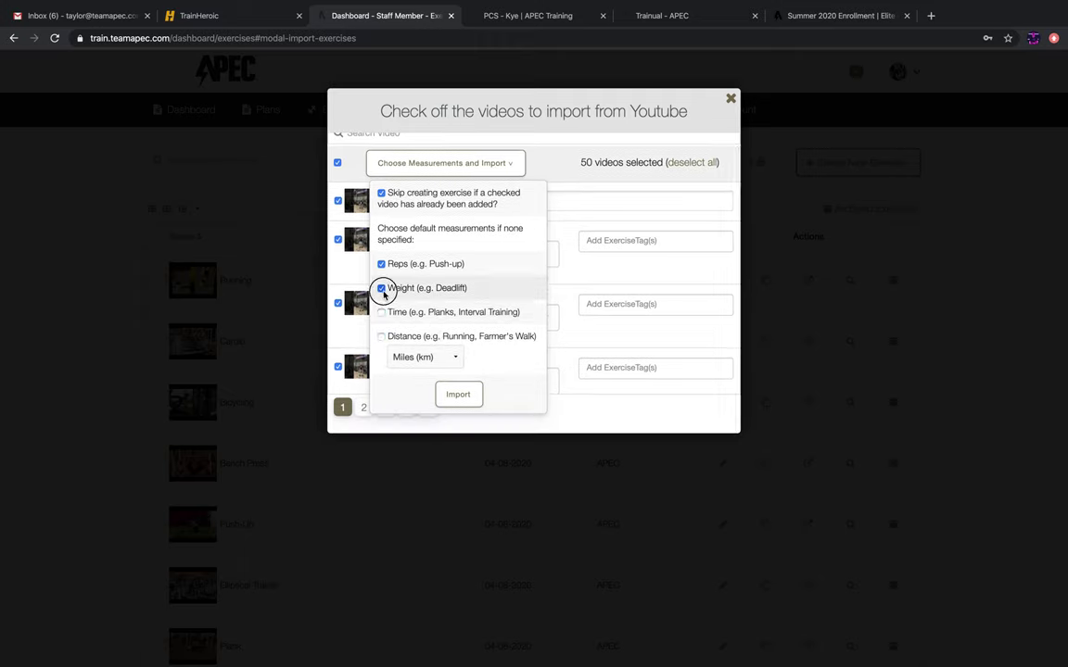
# Import the selected YouTube videos as exercises with the chosen measurement settings.
pyautogui.click(458, 402)
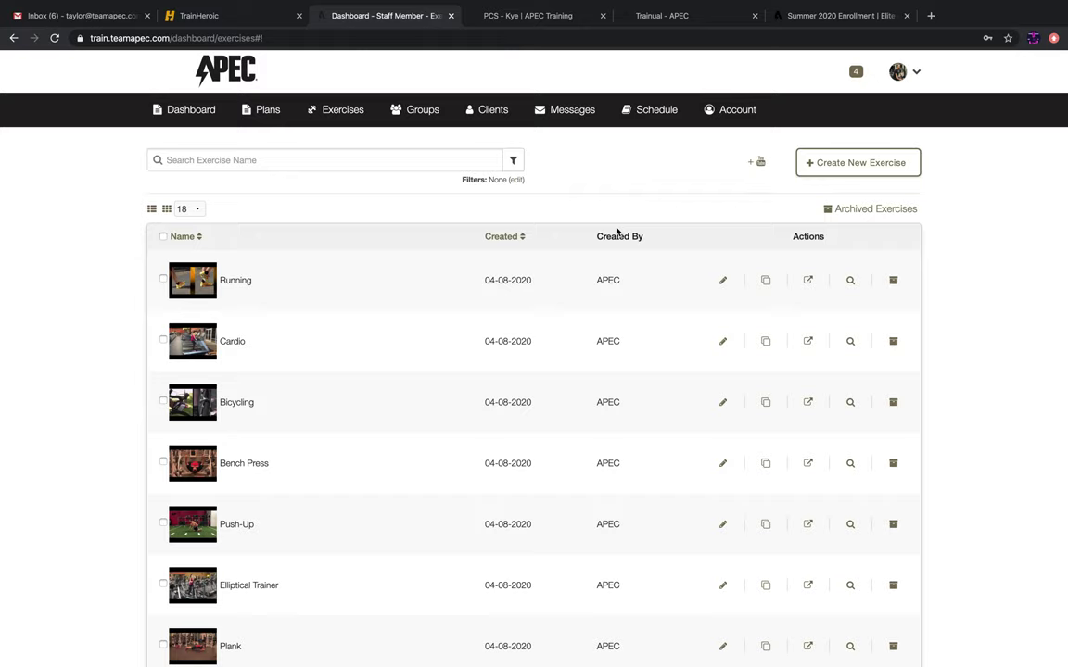
# Search the exercise library for "Sandbag", look through the matching exercises, and clear the search term.
pyautogui.click(276, 160)
pyautogui.write('Sandbag')
pyautogui.press('Return')
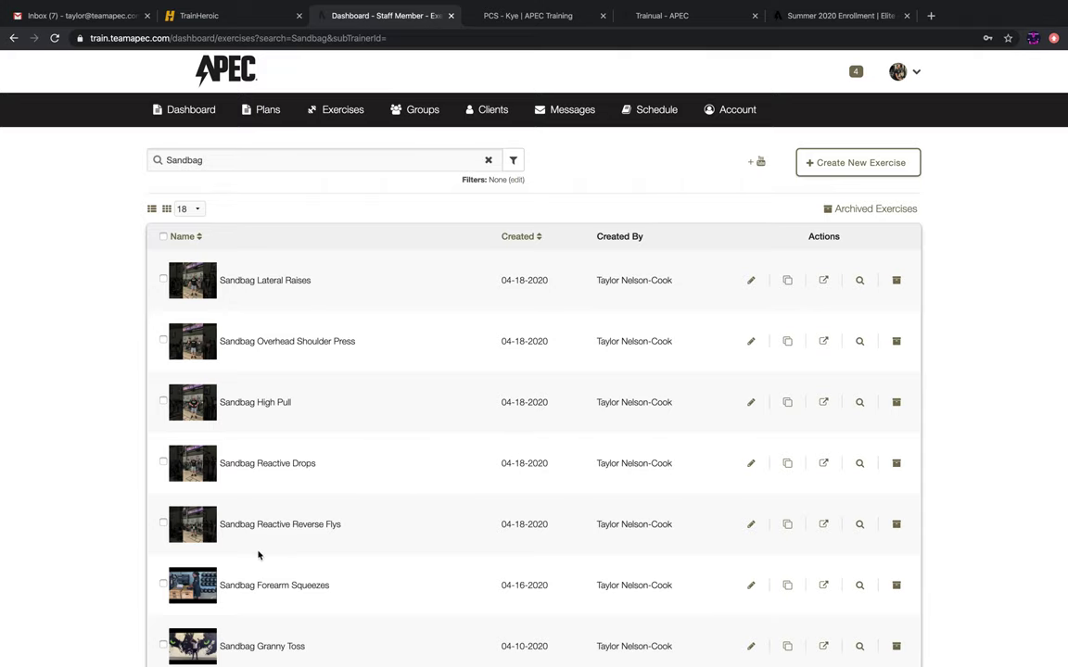
pyautogui.scroll(-1, 313, 590)
pyautogui.scroll(-2, 297, 601)
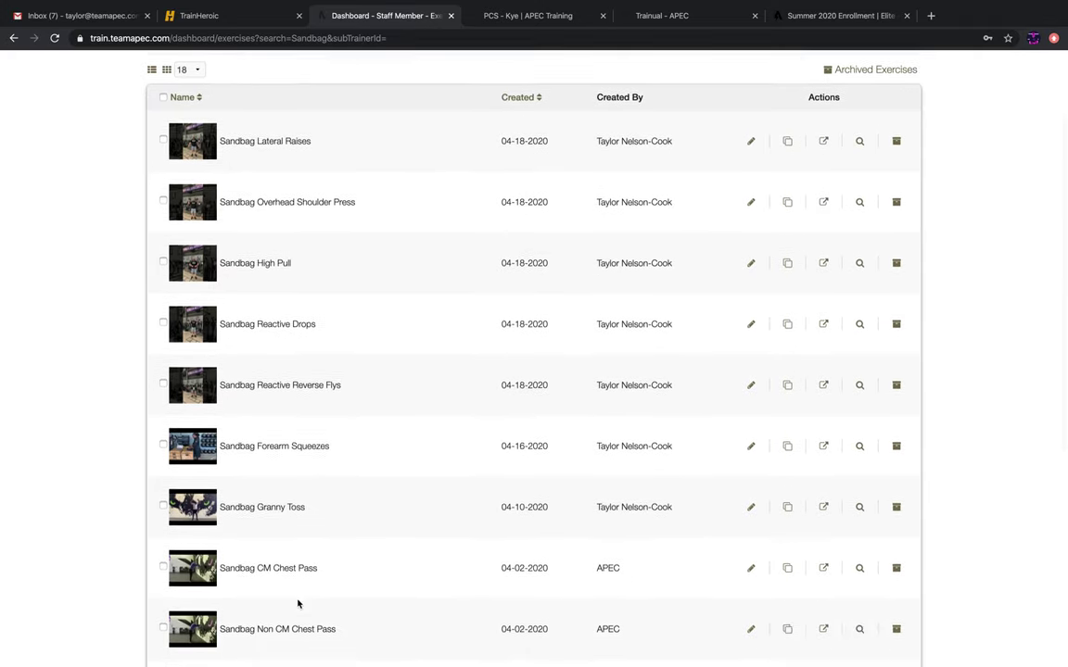
pyautogui.scroll(-2, 327, 553)
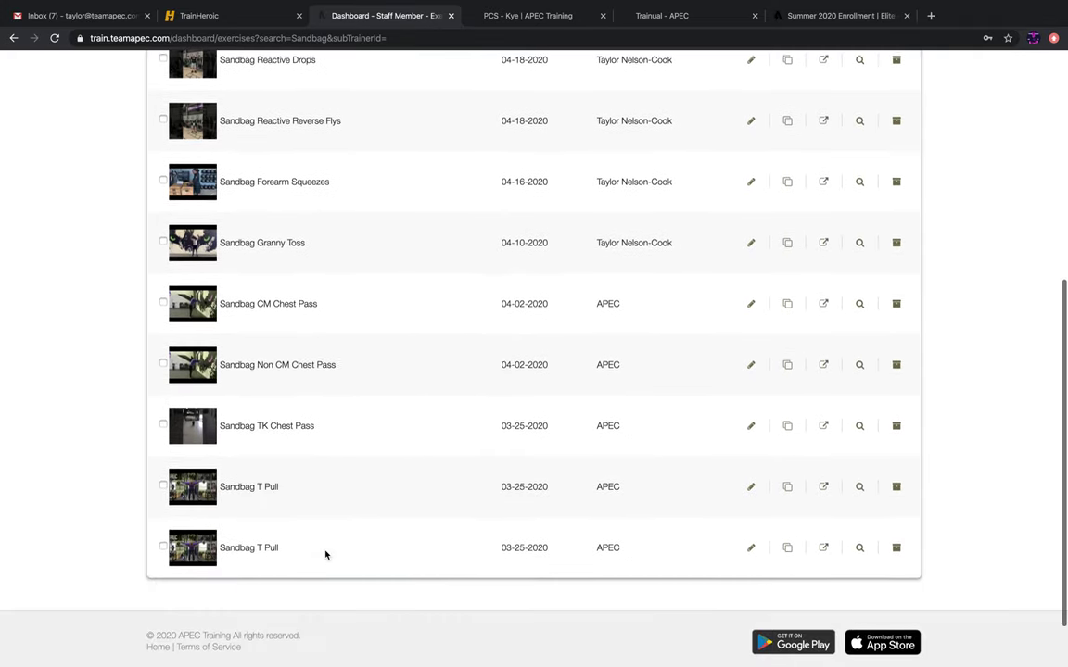
pyautogui.scroll(3, 325, 554)
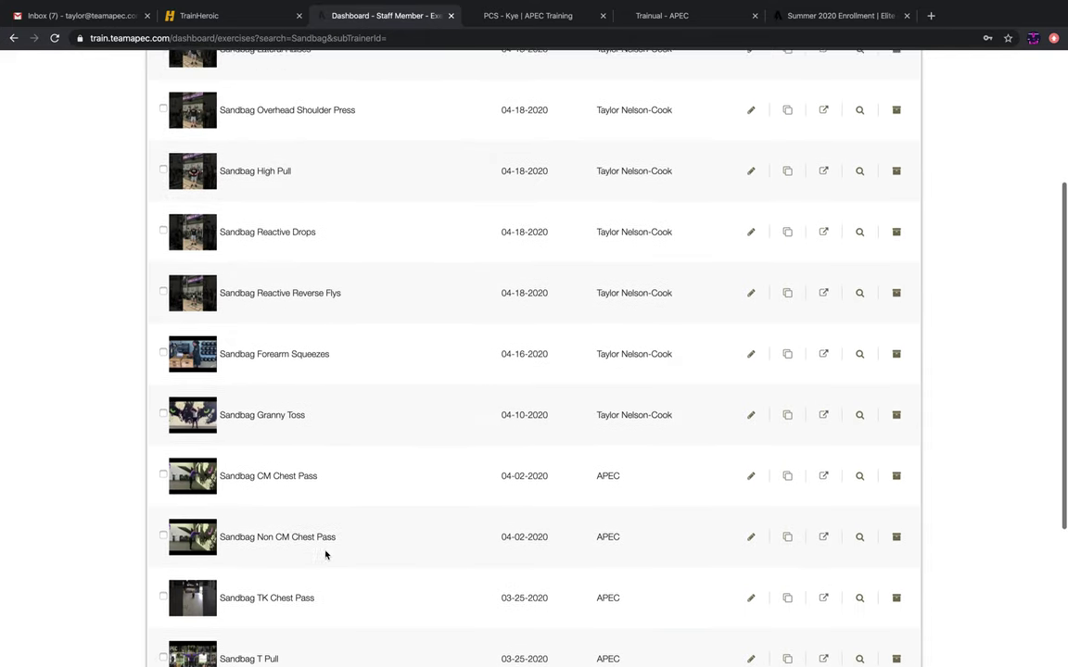
pyautogui.scroll(1, 325, 555)
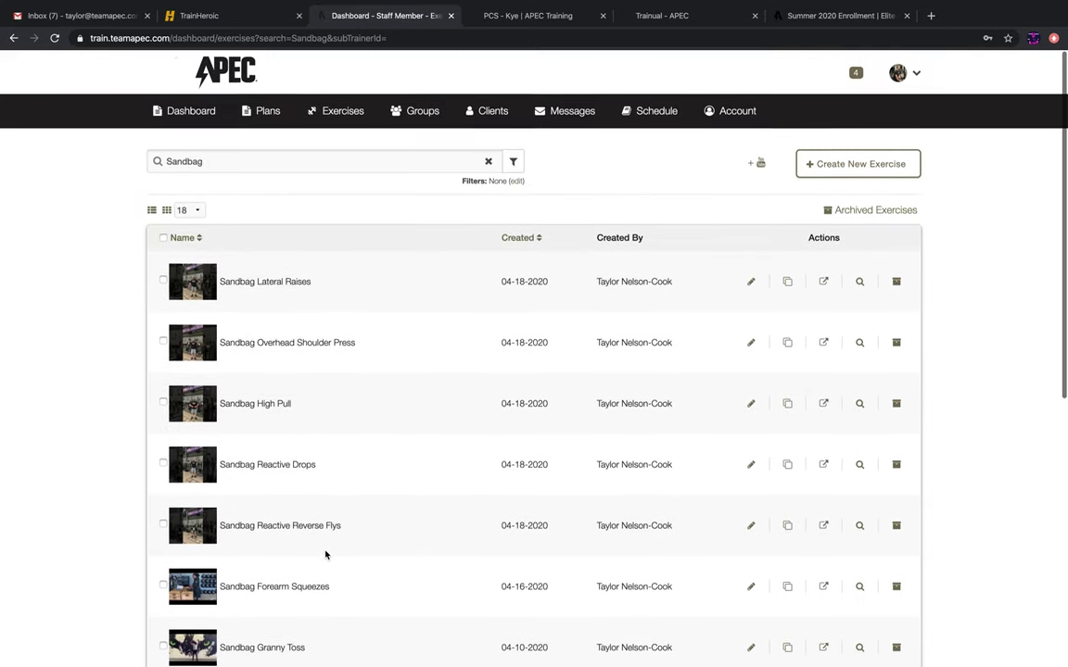
pyautogui.doubleClick(258, 167)
pyautogui.press('BackSpace')
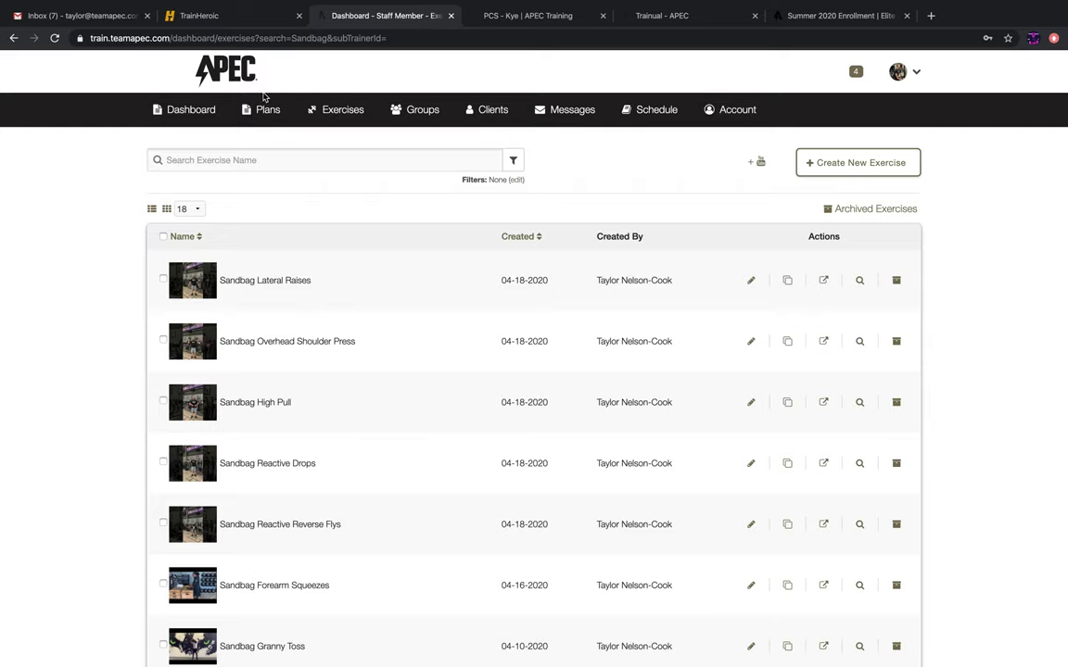
# Open the one-week draft plan created on 04-16-2020 for editing and start building its Tuesday workout.
pyautogui.click(262, 122)
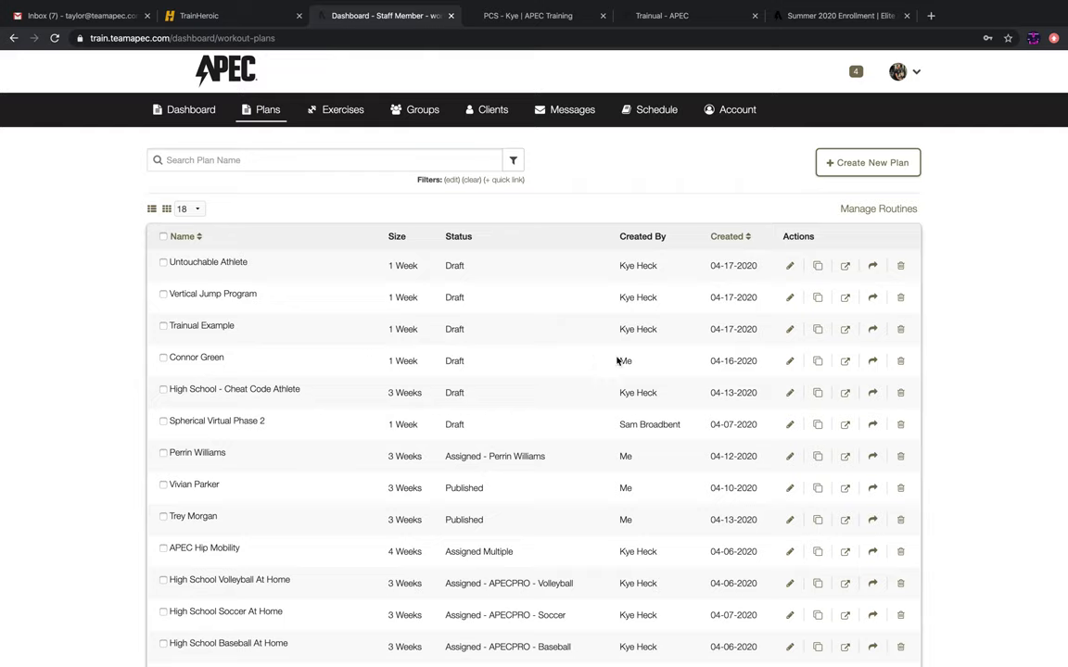
pyautogui.click(790, 361)
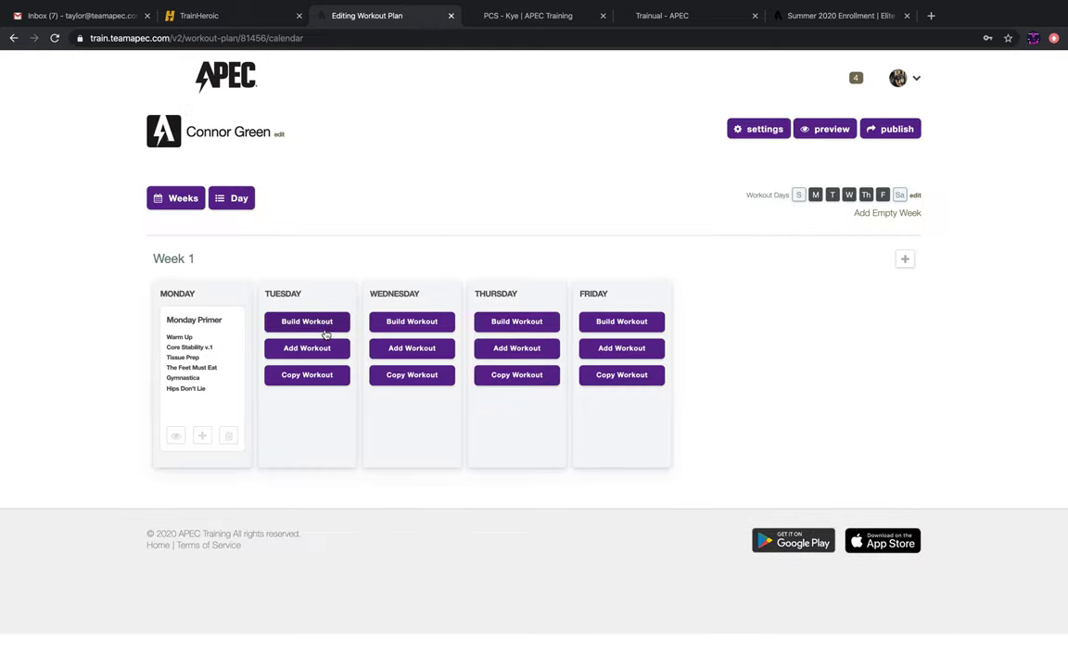
pyautogui.click(291, 324)
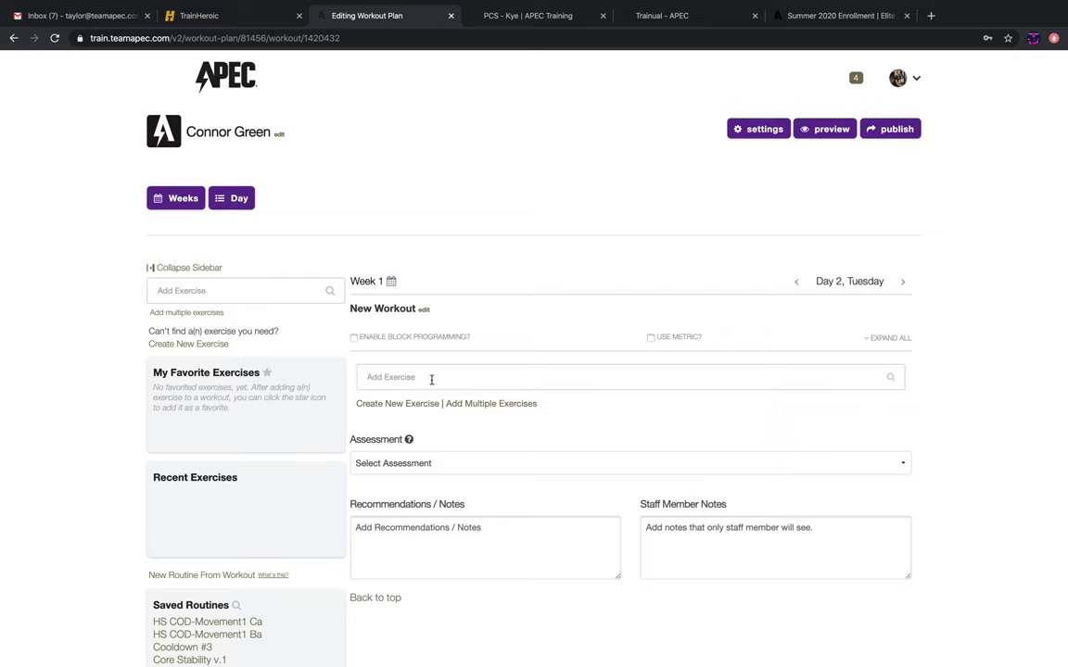
# Add Sandbag Lateral Raises, Overhead Shoulder Press, High Pull, Reactive Reverse Flys and Forearm Squeezes to the Tuesday workout together.
pyautogui.click(460, 404)
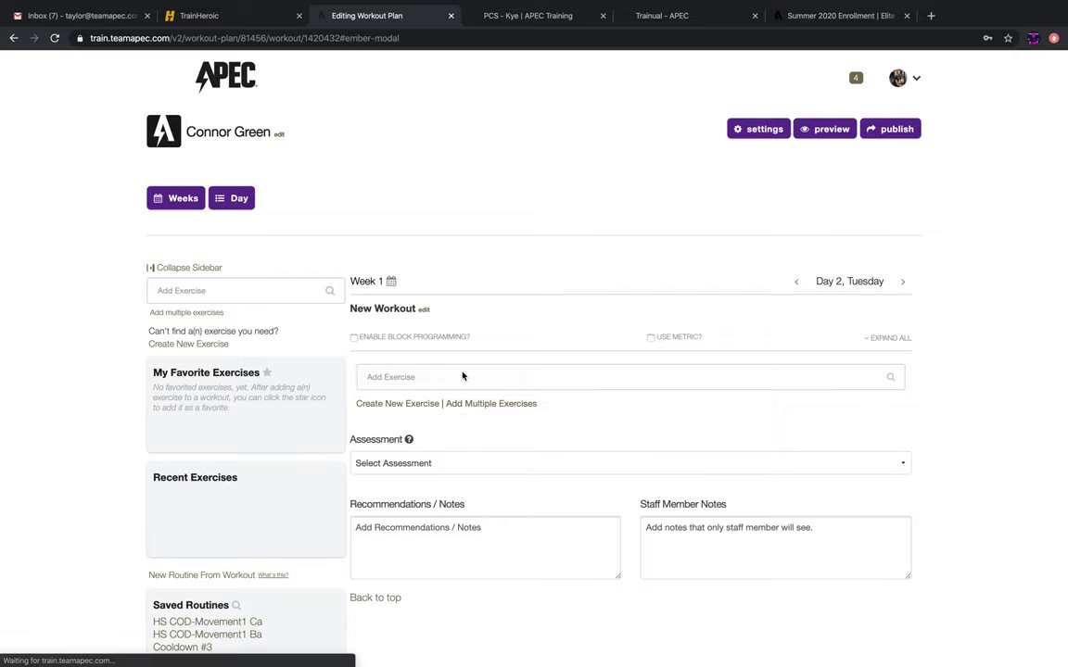
pyautogui.click(410, 158)
pyautogui.write('san')
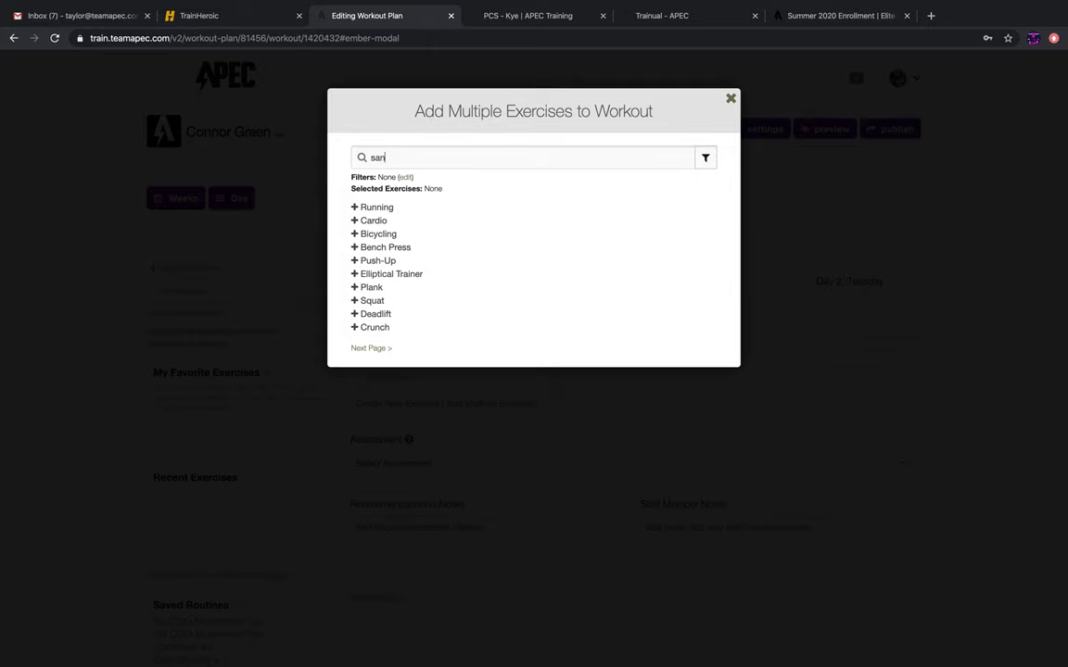
pyautogui.write('dbag')
pyautogui.click(368, 213)
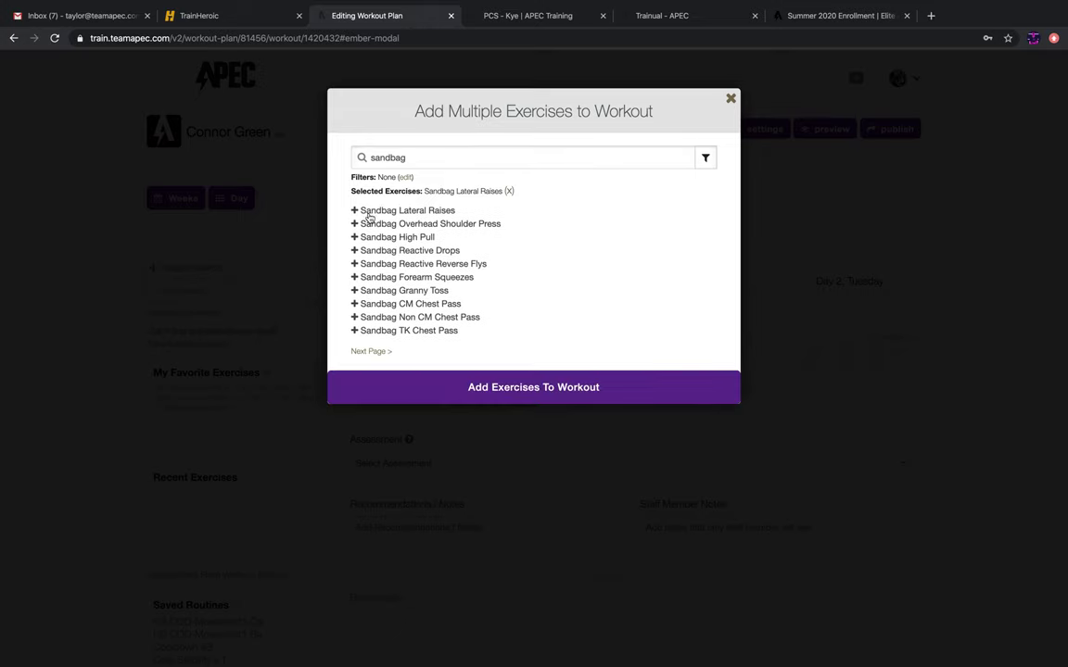
pyautogui.click(375, 225)
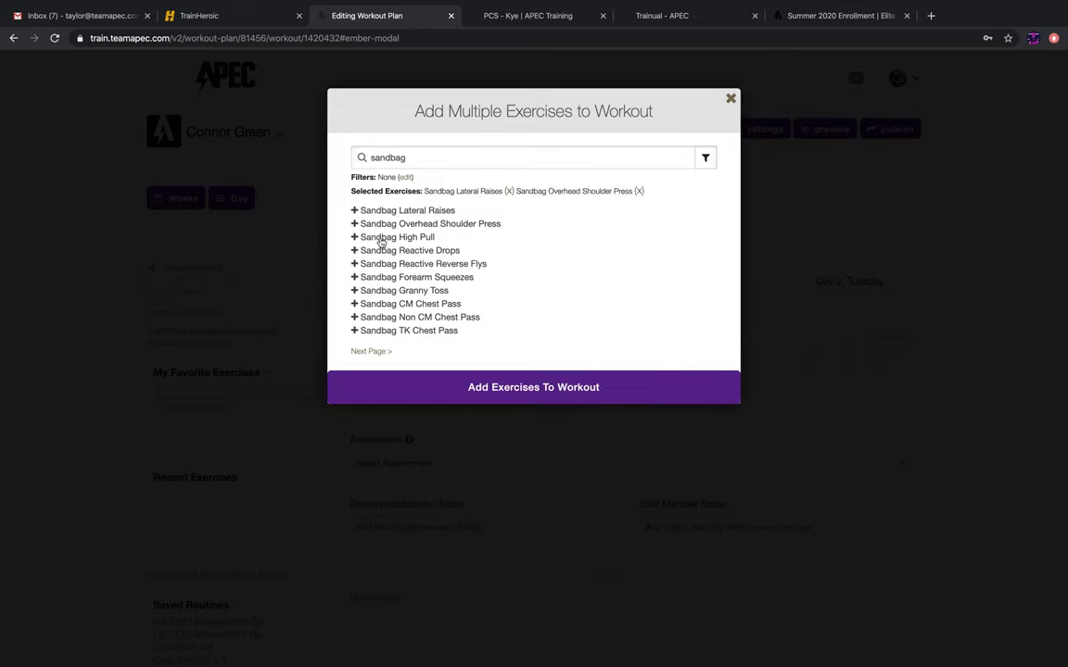
pyautogui.click(380, 239)
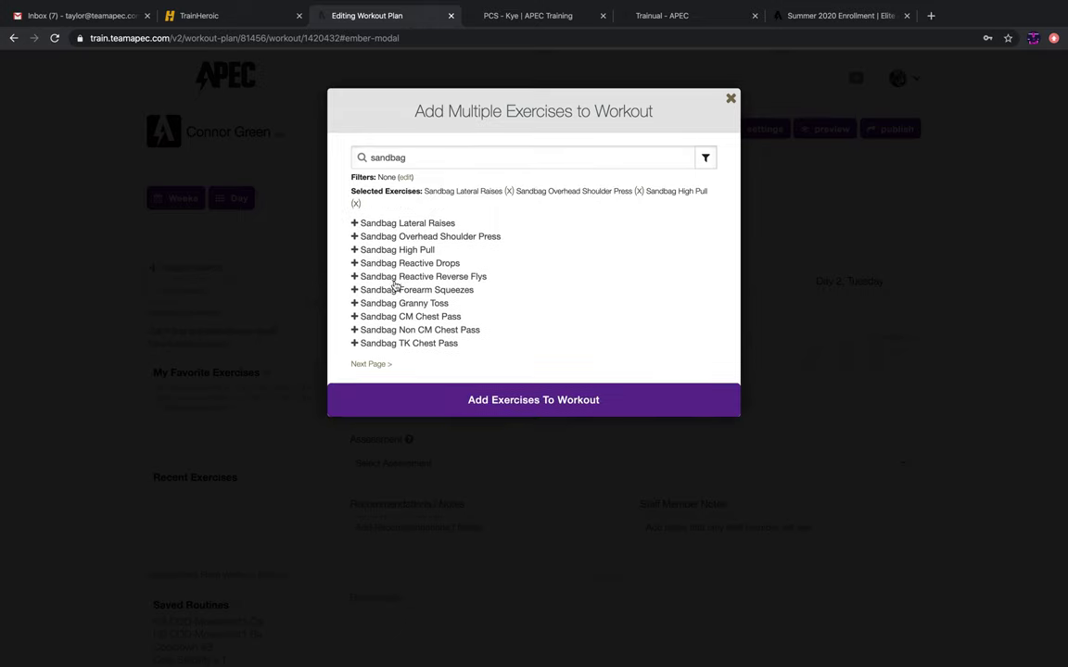
pyautogui.click(385, 278)
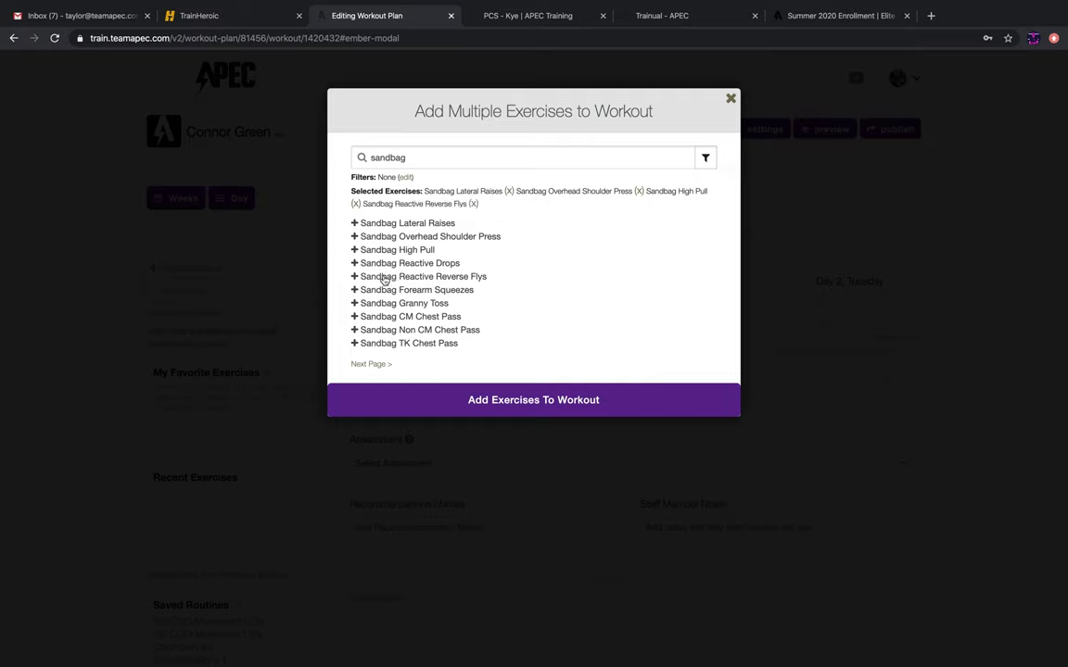
pyautogui.click(390, 290)
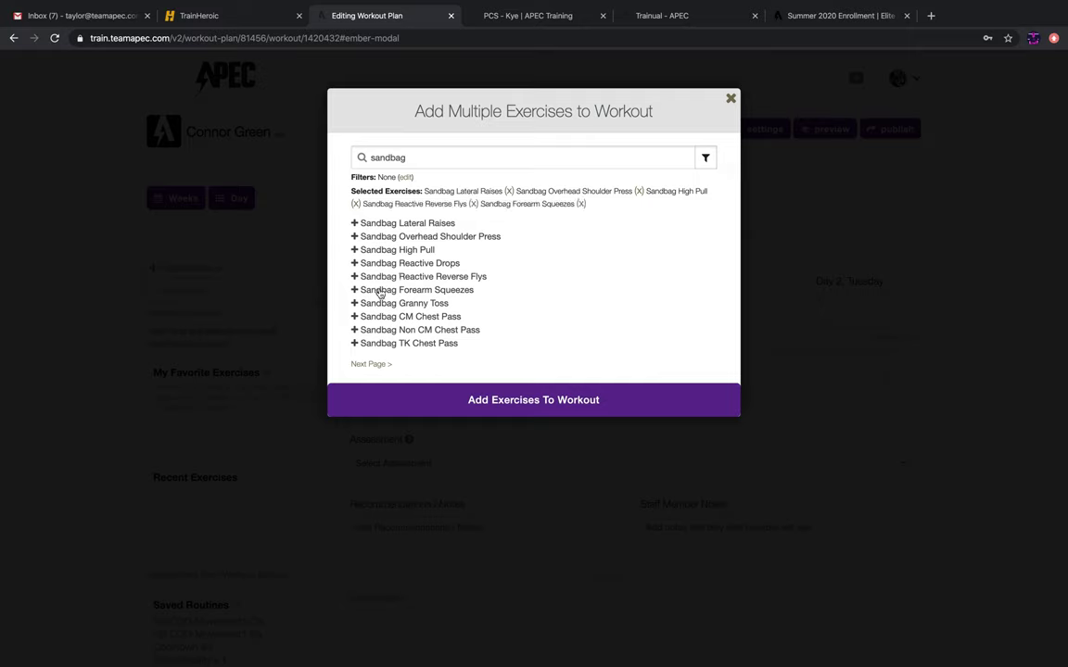
pyautogui.click(546, 409)
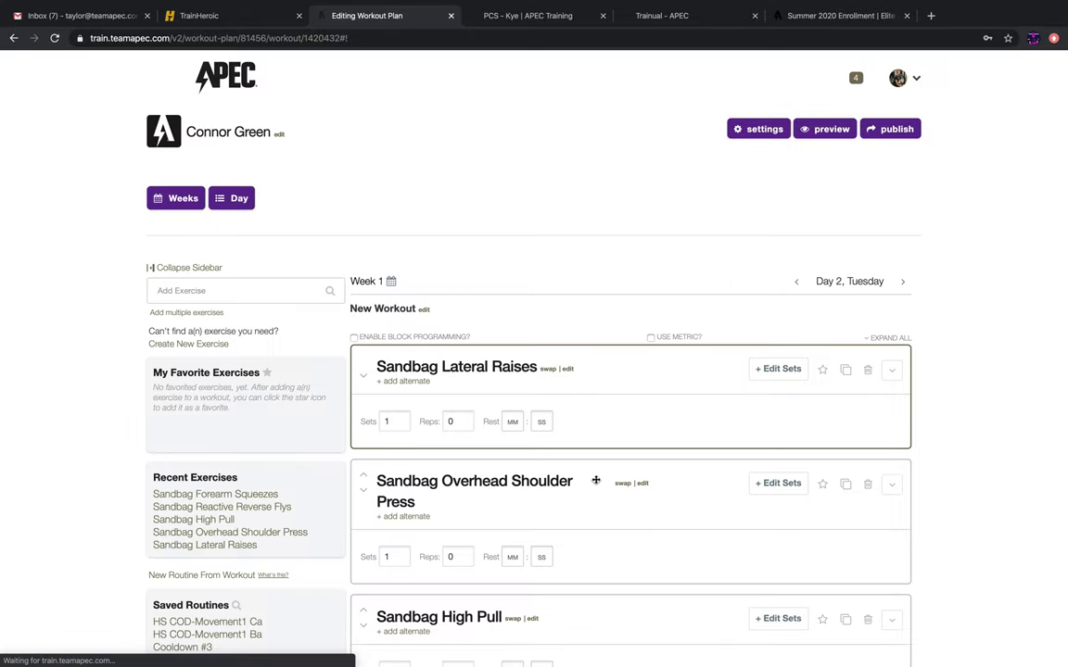
# Enable block programming for the Tuesday workout and look through Block A.
pyautogui.scroll(-4, 595, 480)
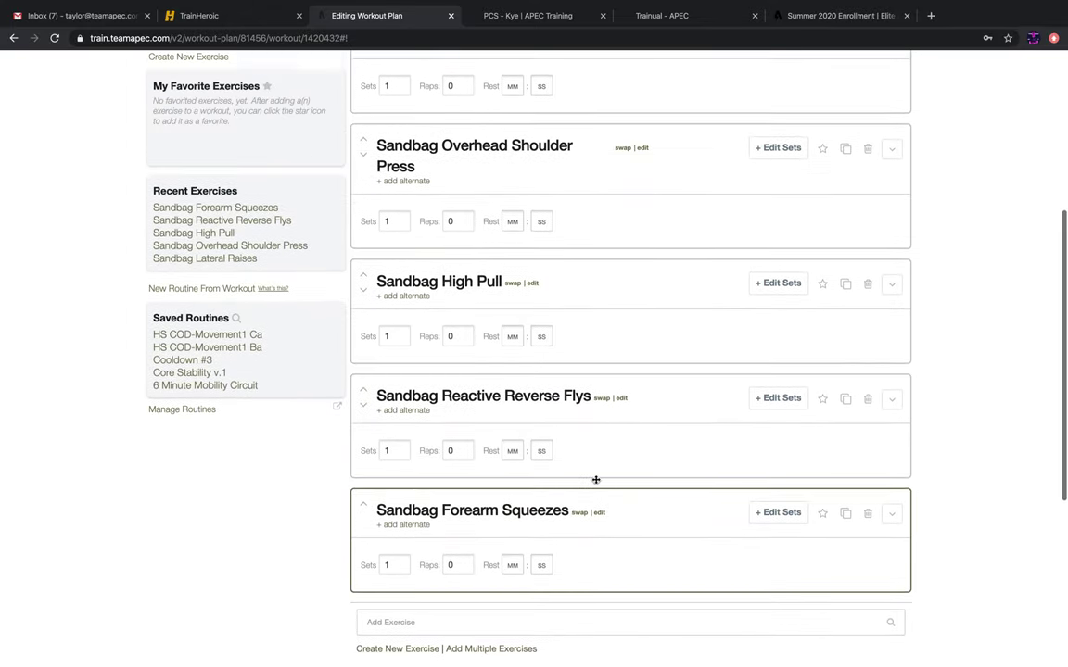
pyautogui.scroll(3, 596, 480)
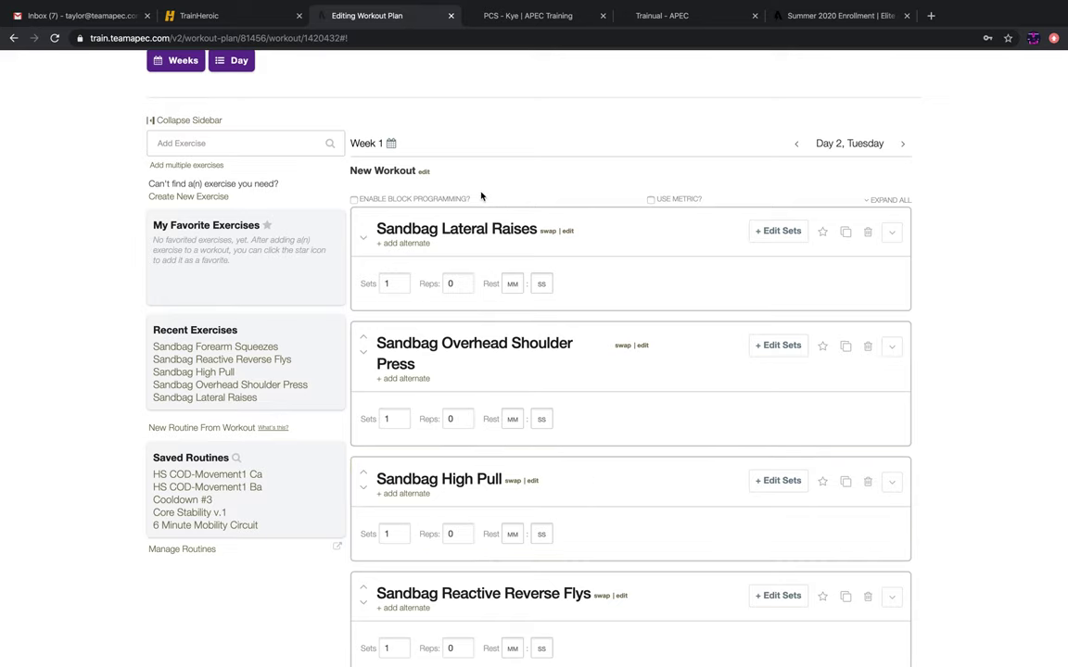
pyautogui.click(353, 199)
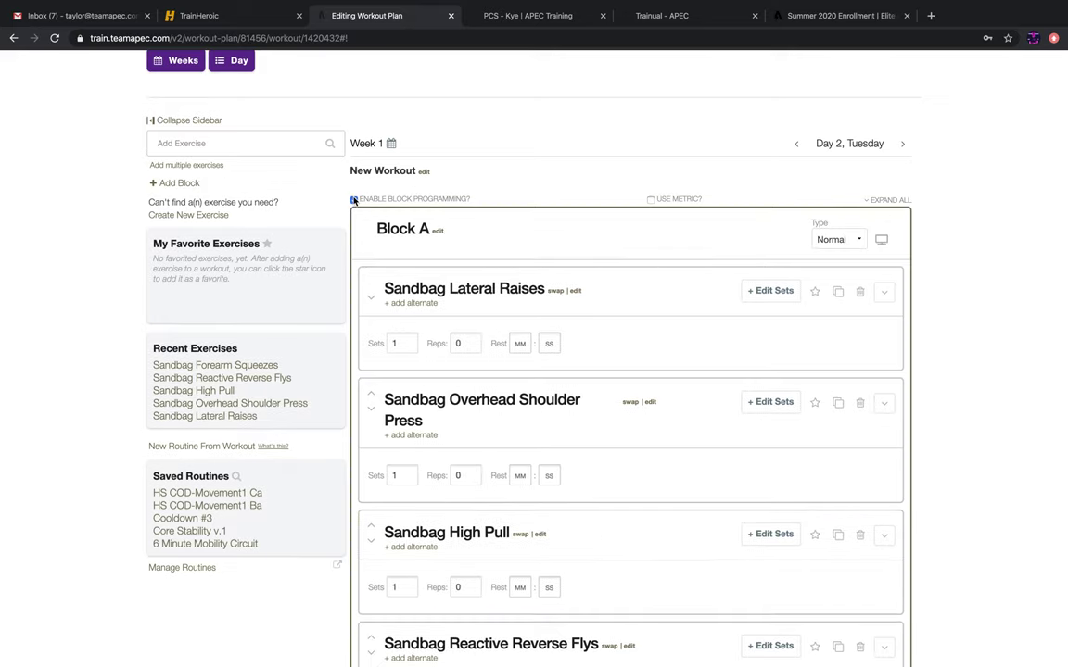
pyautogui.click(435, 230)
pyautogui.scroll(-10, 439, 227)
pyautogui.scroll(12, 439, 228)
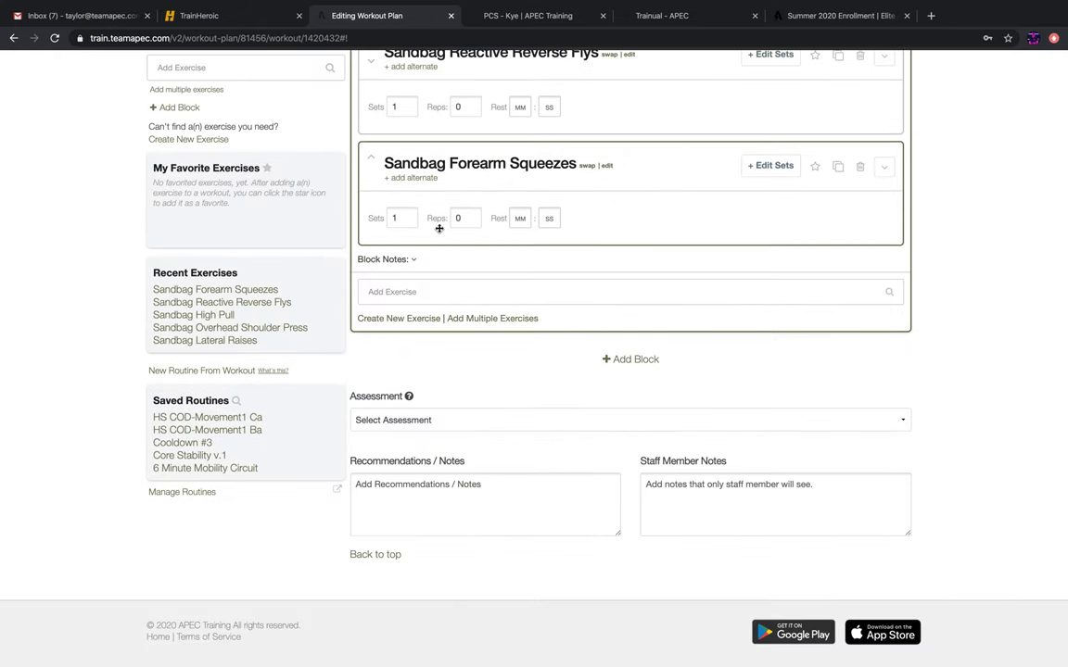
# Rename the Tuesday workout's first block as "Sandbag Complex".
pyautogui.scroll(-1, 440, 228)
pyautogui.click(406, 356)
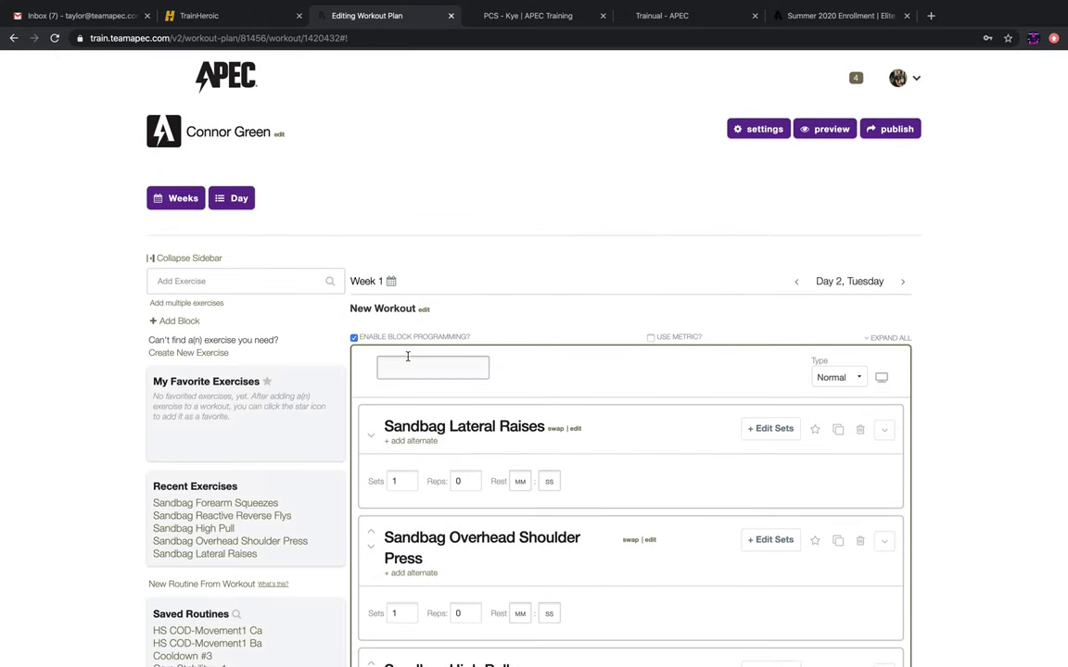
pyautogui.write('Sandbag Complex')
pyautogui.press('Return')
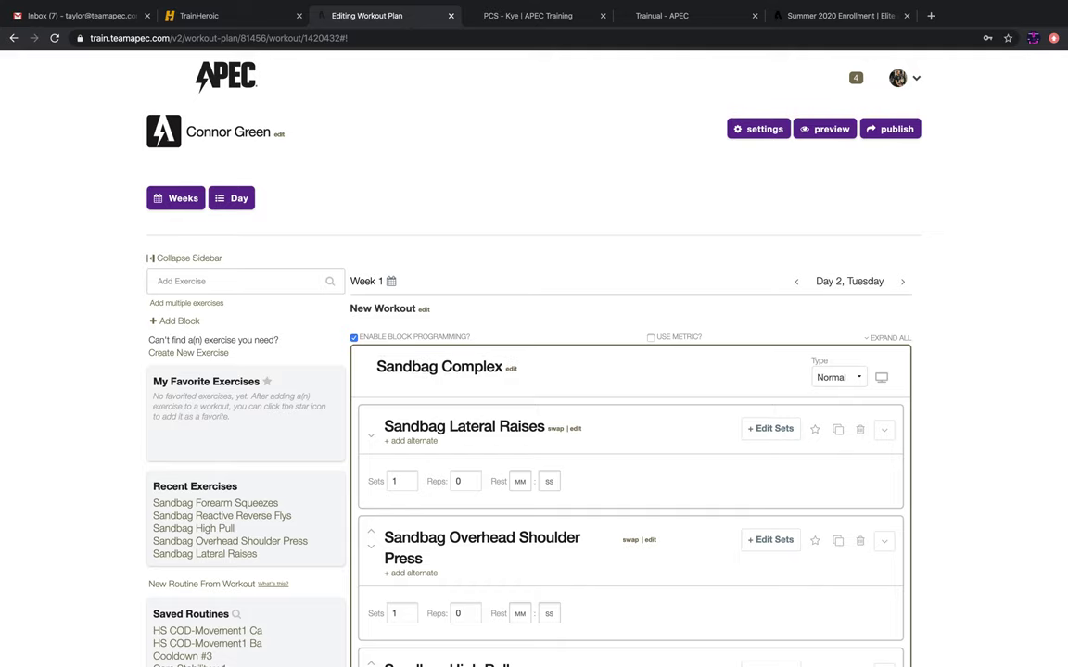
# Set Sandbag Lateral Raises and Sandbag Overhead Shoulder Press to 3 sets of 10 reps each.
pyautogui.scroll(-3, 577, 381)
pyautogui.click(410, 321)
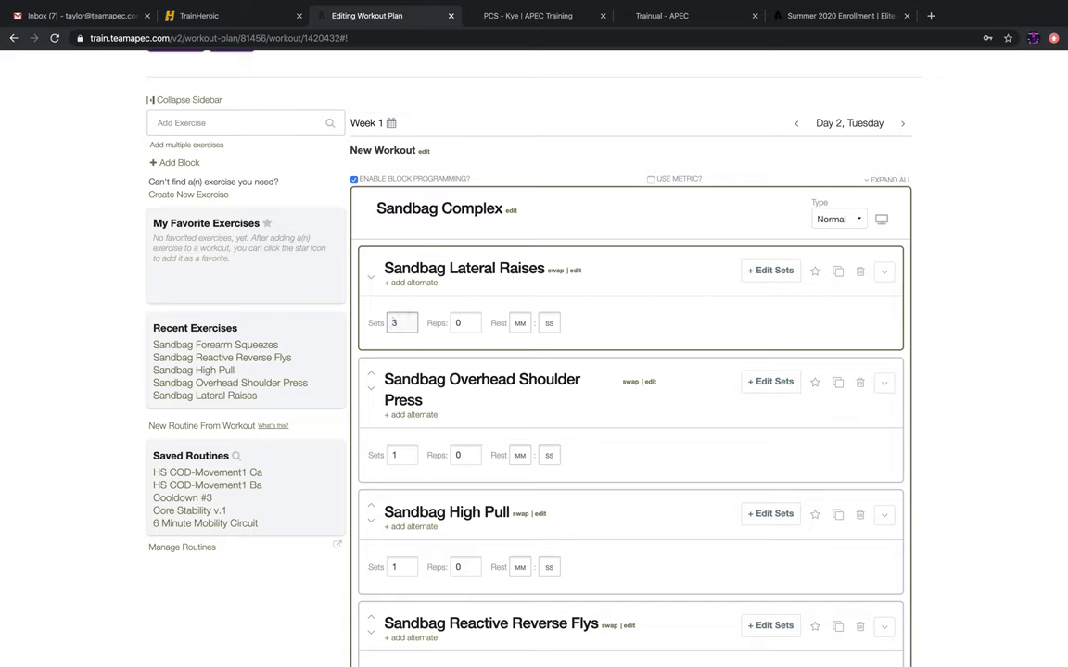
pyautogui.click(469, 323)
pyautogui.write('10')
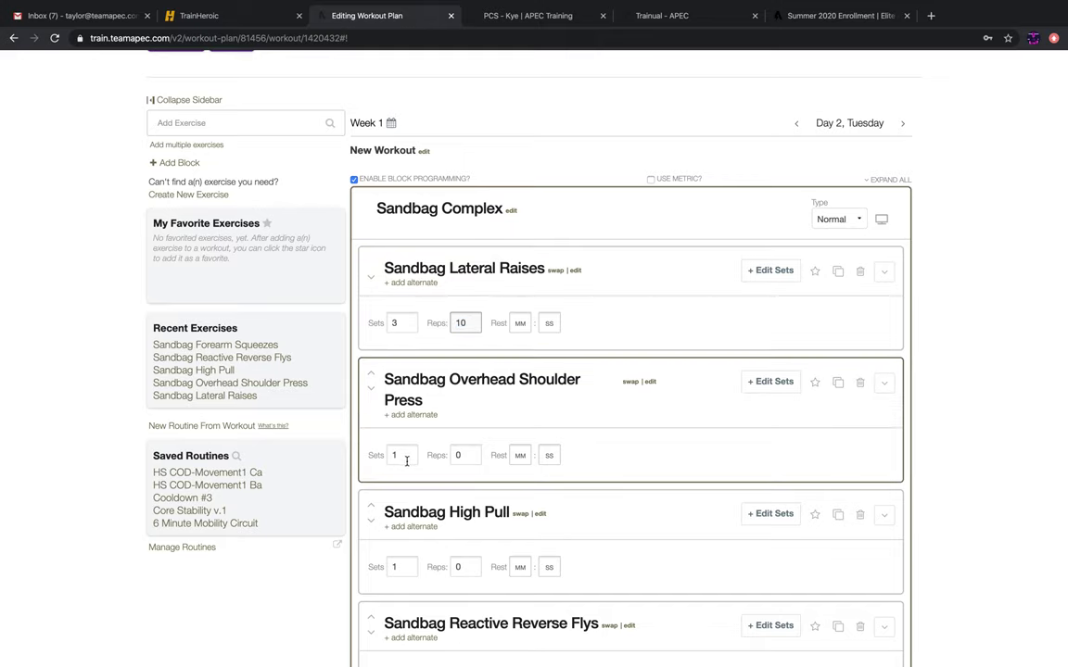
pyautogui.click(400, 455)
pyautogui.write('3')
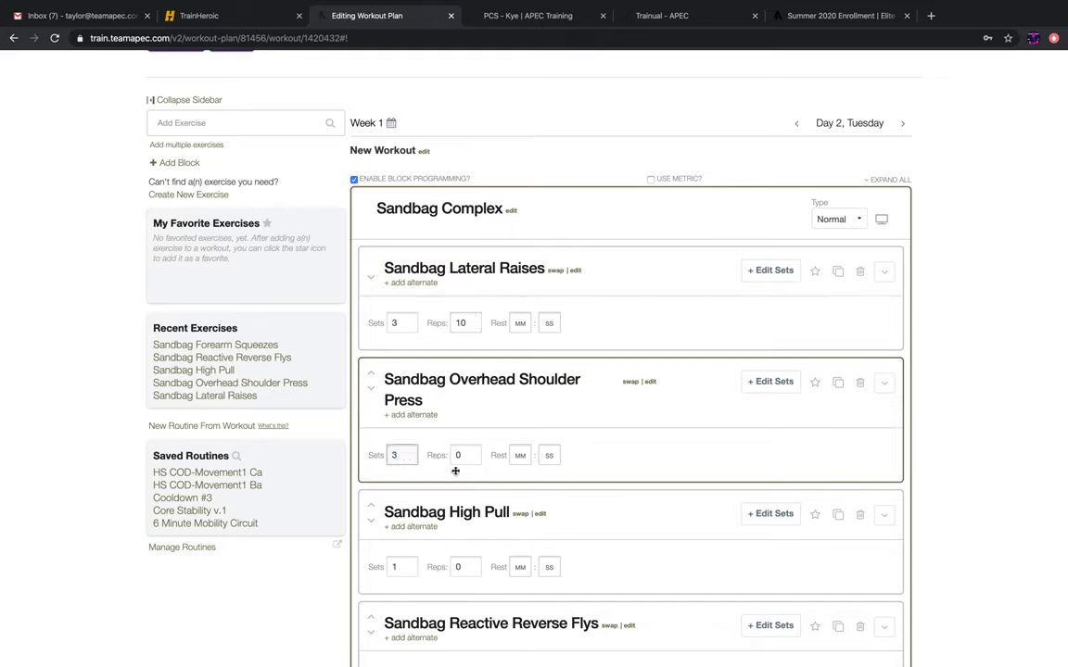
pyautogui.click(464, 455)
pyautogui.write('10')
# Set Sandbag High Pull and Sandbag Reactive Reverse Flys to 3 sets of 10 reps each.
pyautogui.click(408, 565)
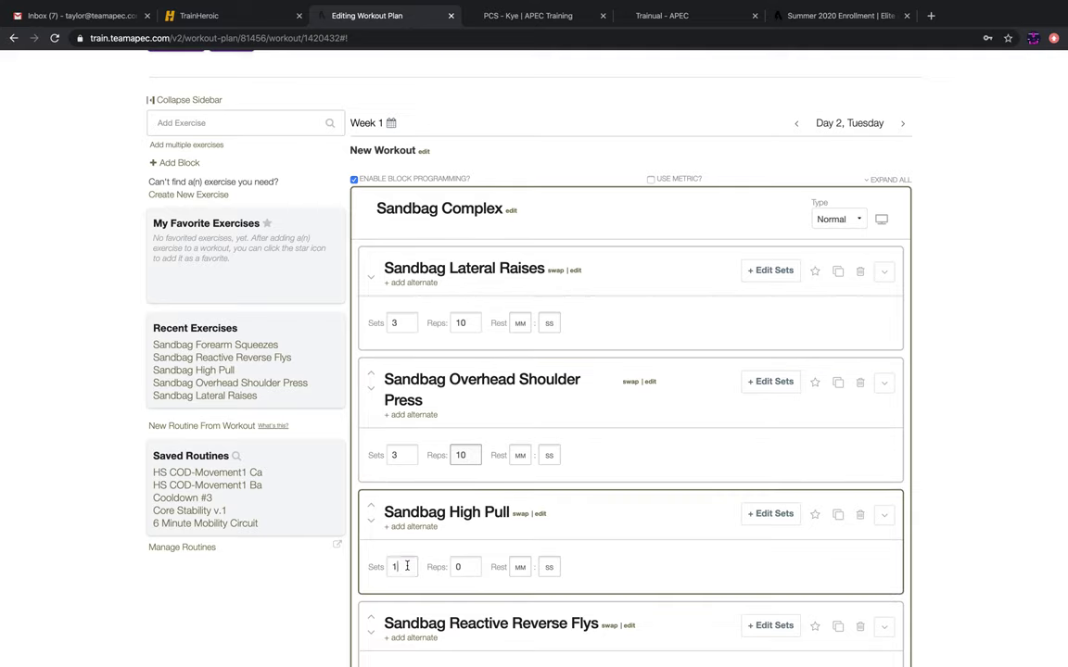
pyautogui.write('3')
pyautogui.click(467, 566)
pyautogui.write('1')
pyautogui.scroll(-3, 610, 556)
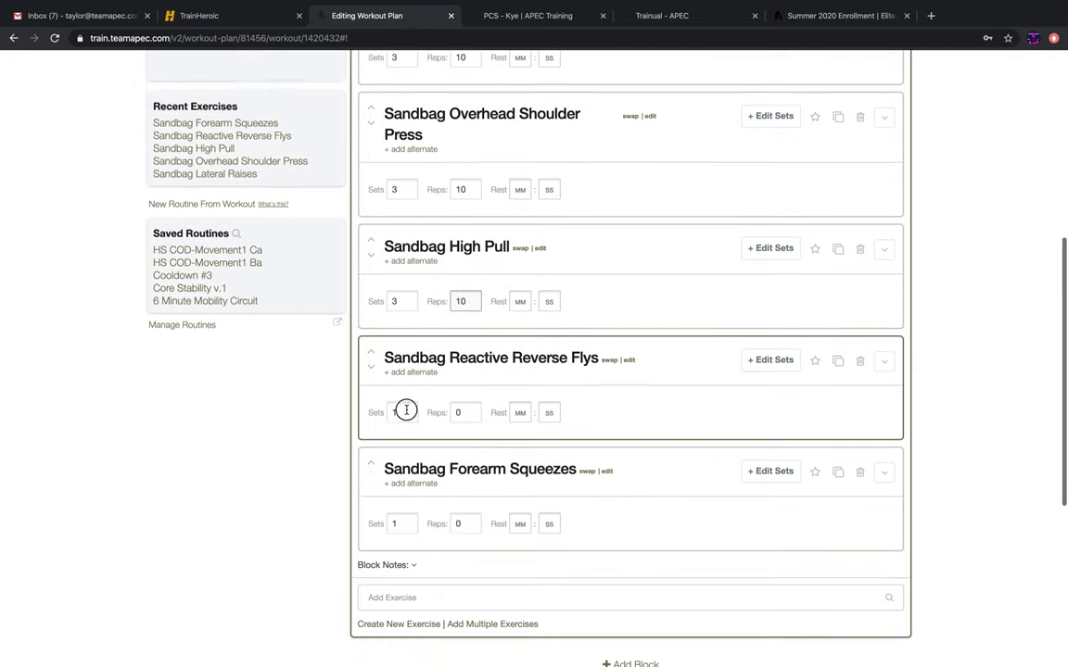
pyautogui.click(406, 410)
pyautogui.write('3')
pyautogui.click(469, 411)
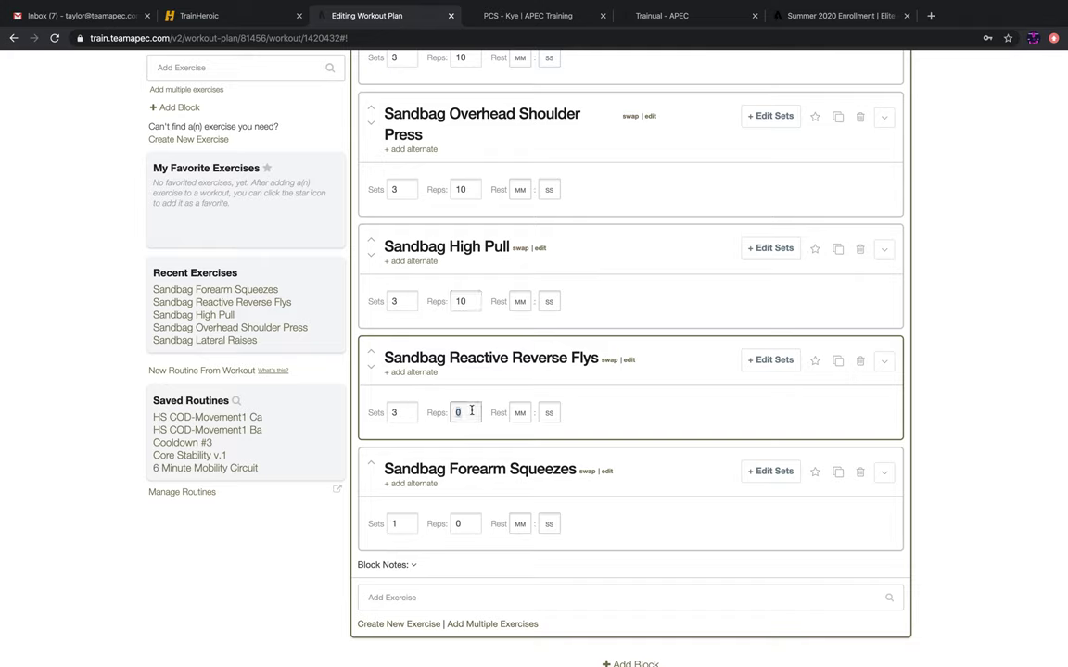
pyautogui.write('10')
# Set Sandbag Forearm Squeezes to 3 sets of 10 reps.
pyautogui.click(408, 525)
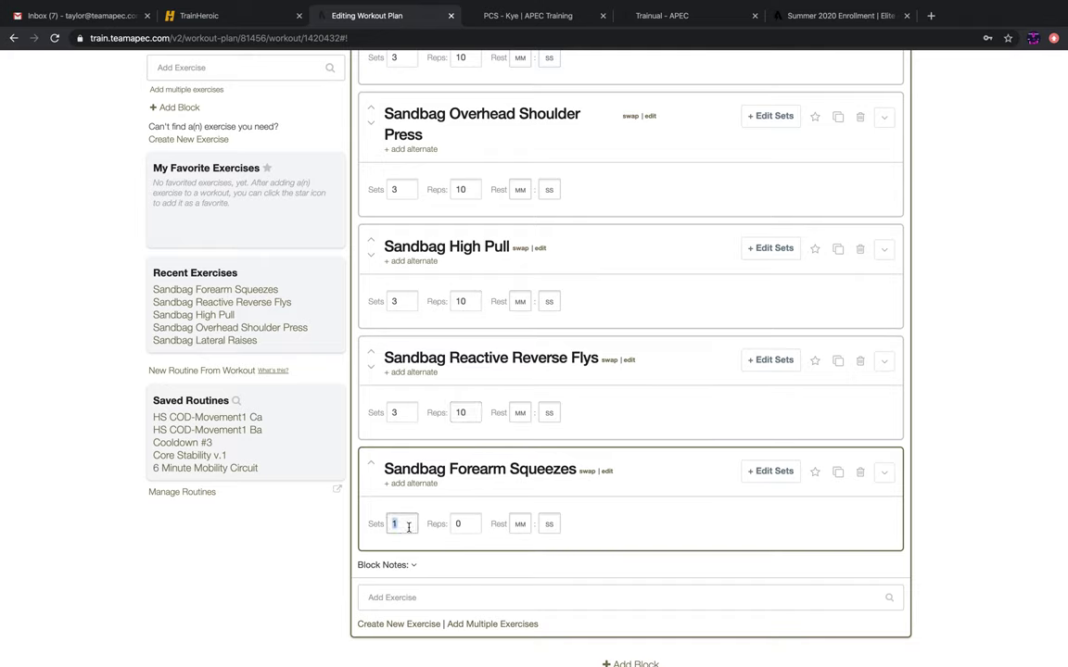
pyautogui.write('3')
pyautogui.click(469, 528)
pyautogui.write('1')
# Save the current workout as a new routine named "Sandbag Complex".
pyautogui.scroll(-2, 692, 521)
pyautogui.scroll(2, 693, 523)
pyautogui.scroll(-2, 693, 525)
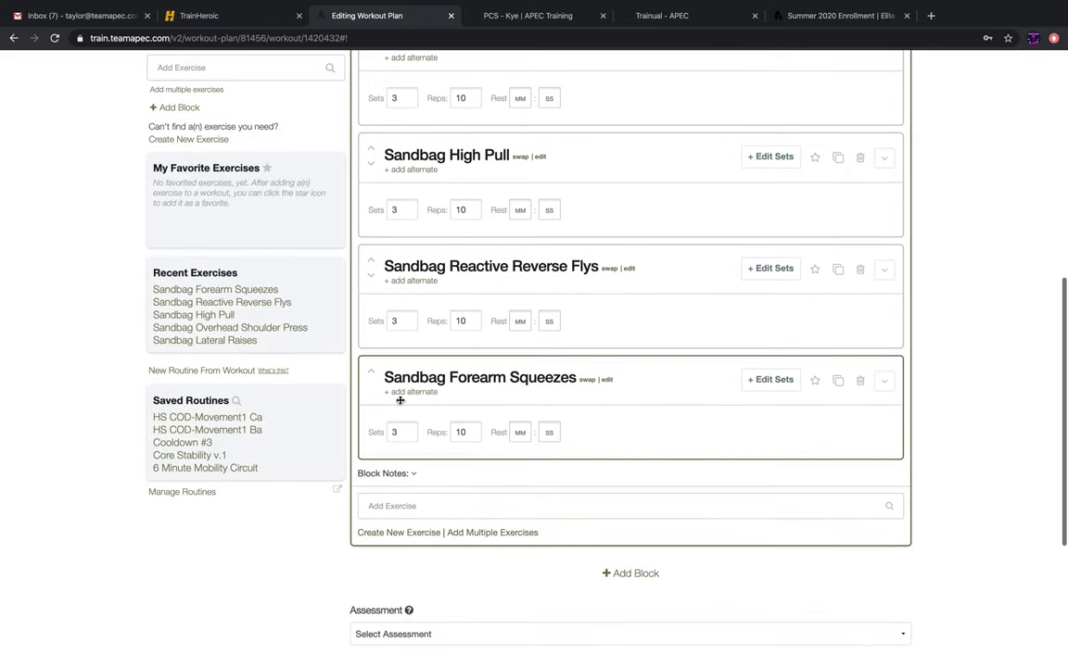
pyautogui.click(221, 372)
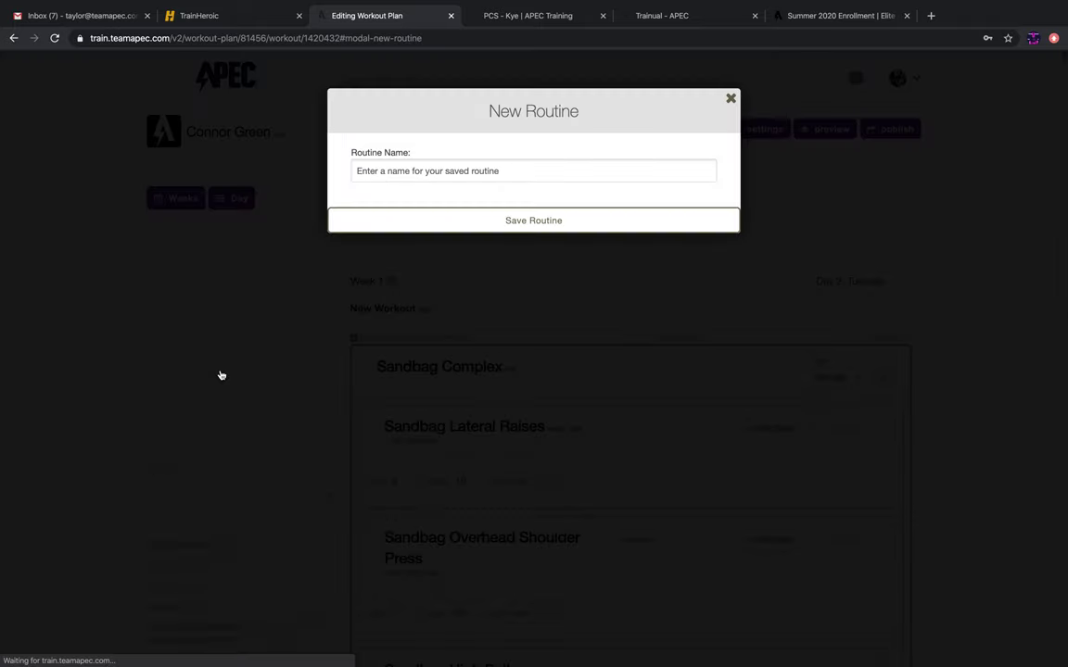
pyautogui.click(408, 173)
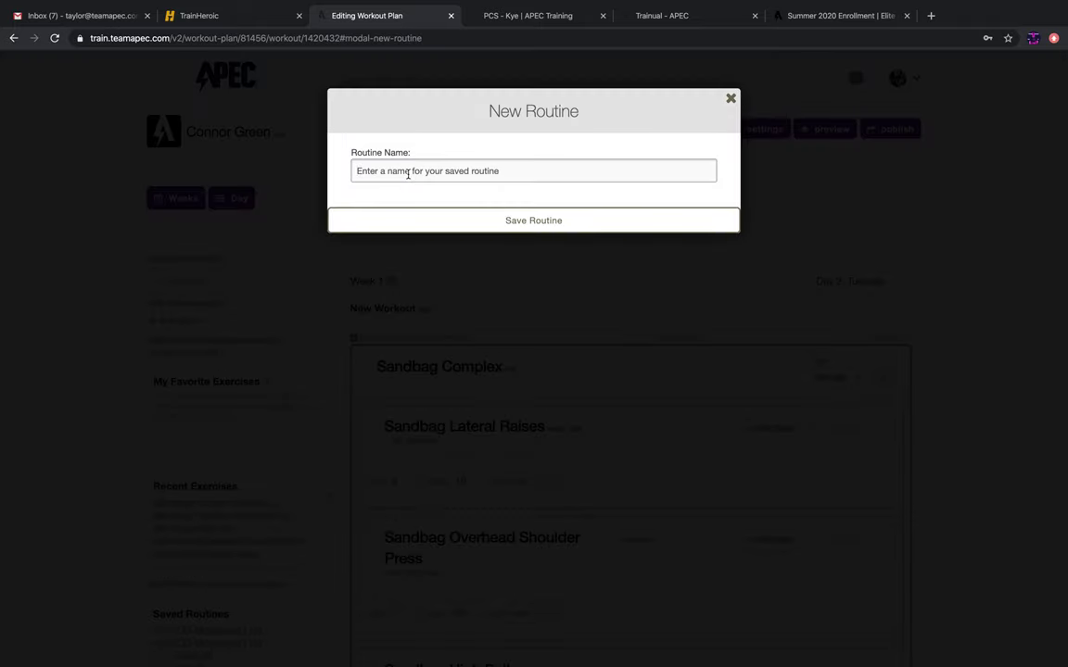
pyautogui.write('Sandbag')
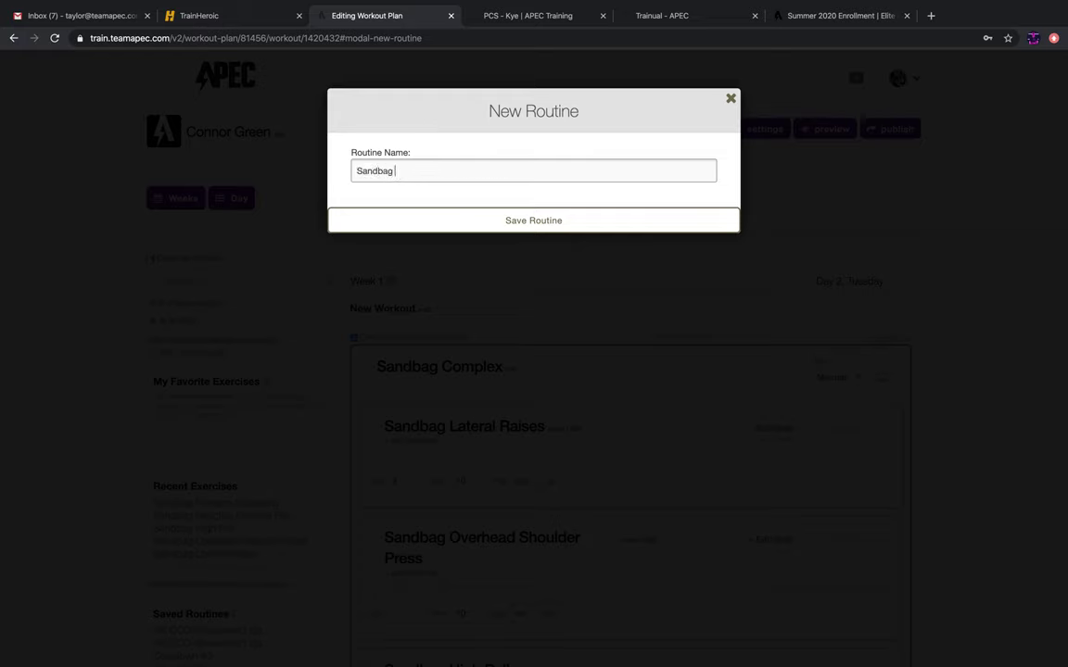
pyautogui.write(' Complex')
pyautogui.click(524, 225)
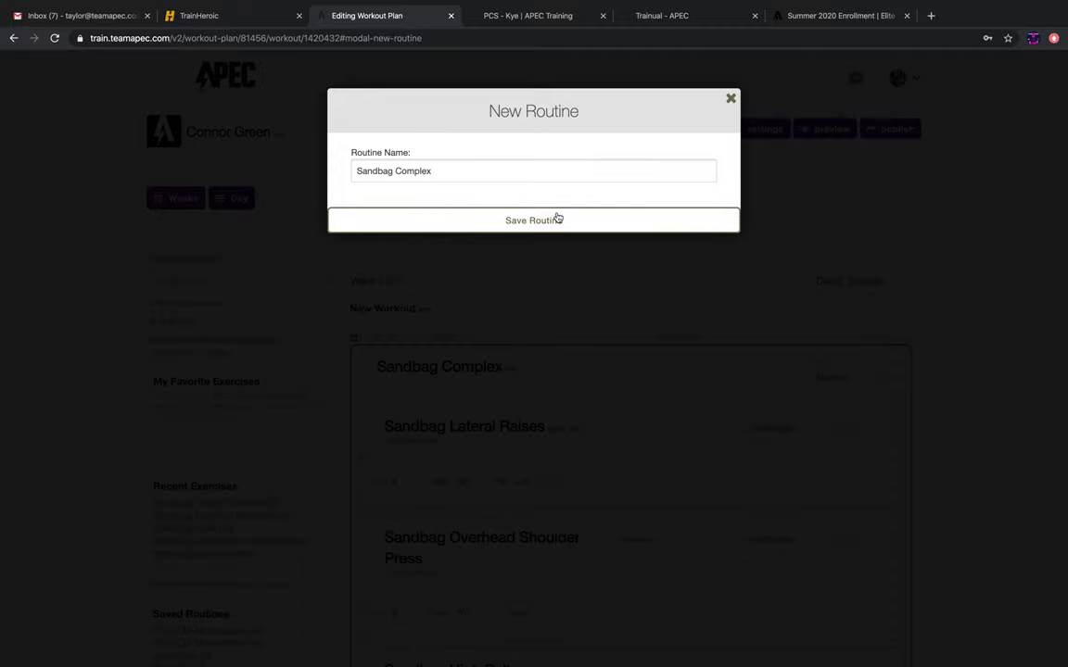
# Insert the saved Sandbag Complex routine into the Tuesday workout as an additional block and look over both blocks.
pyautogui.scroll(-2, 299, 577)
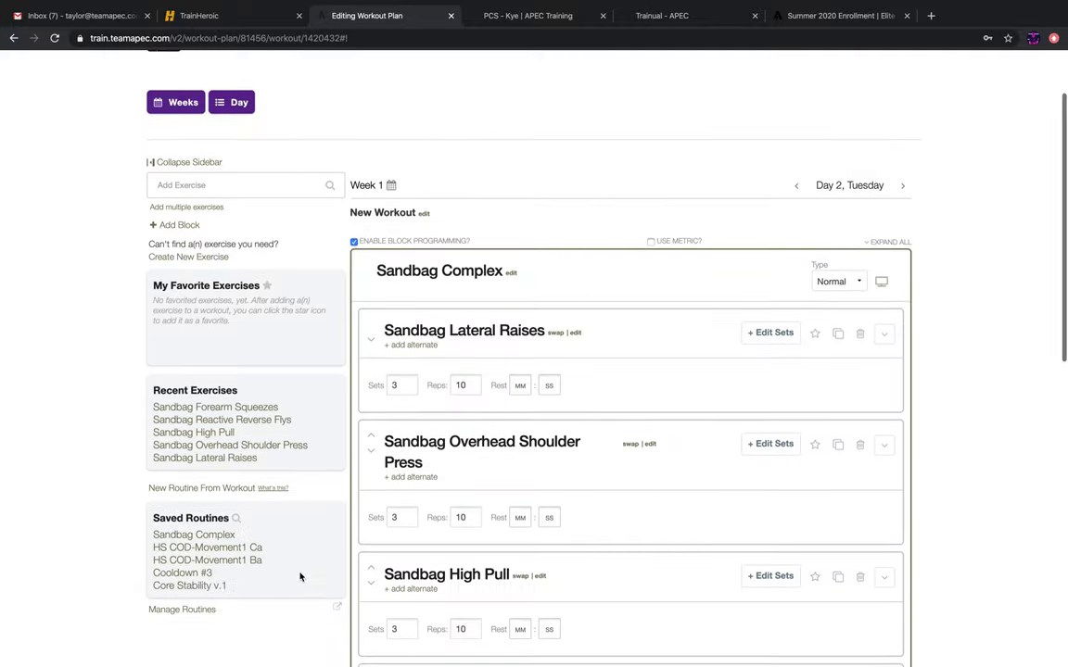
pyautogui.scroll(-1, 299, 577)
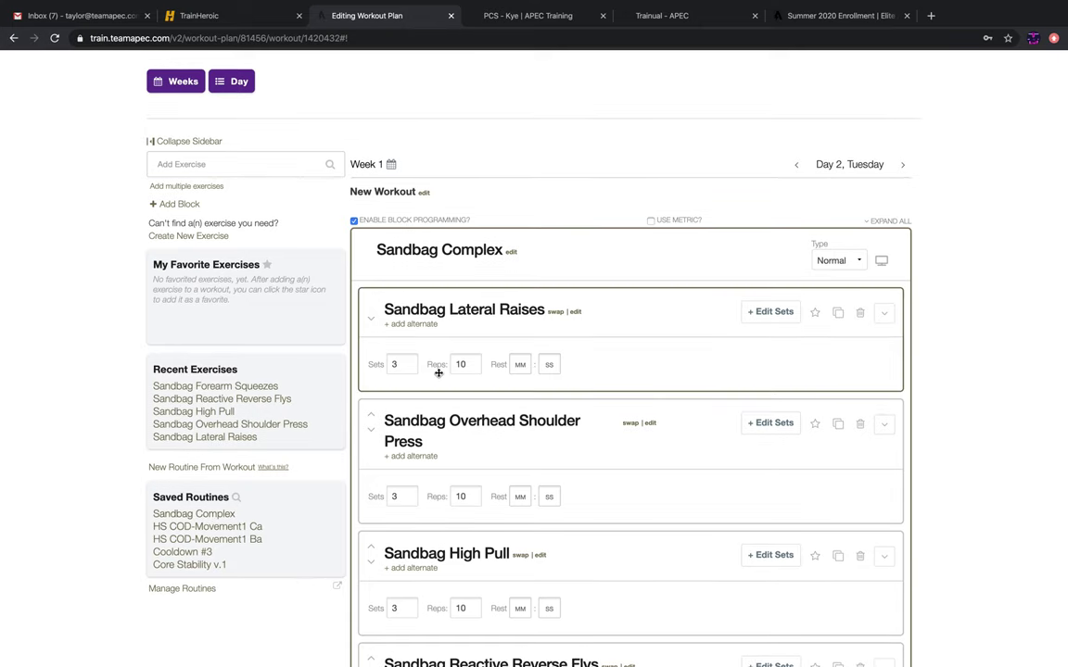
pyautogui.scroll(-3, 438, 372)
pyautogui.scroll(1, 442, 374)
pyautogui.click(215, 419)
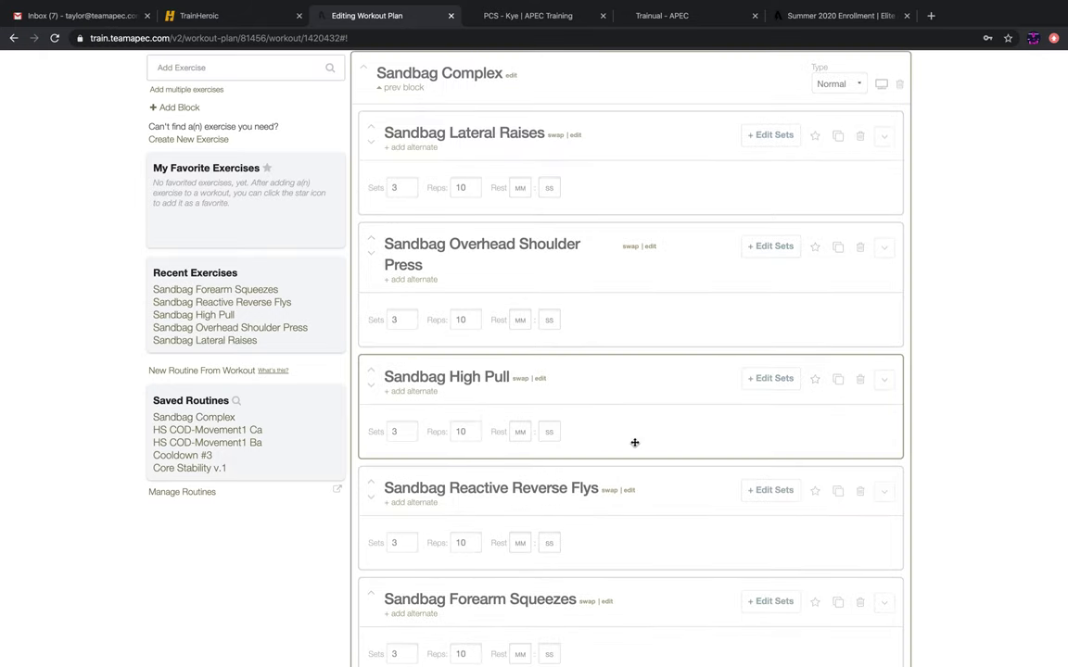
pyautogui.scroll(3, 632, 369)
pyautogui.scroll(1, 632, 375)
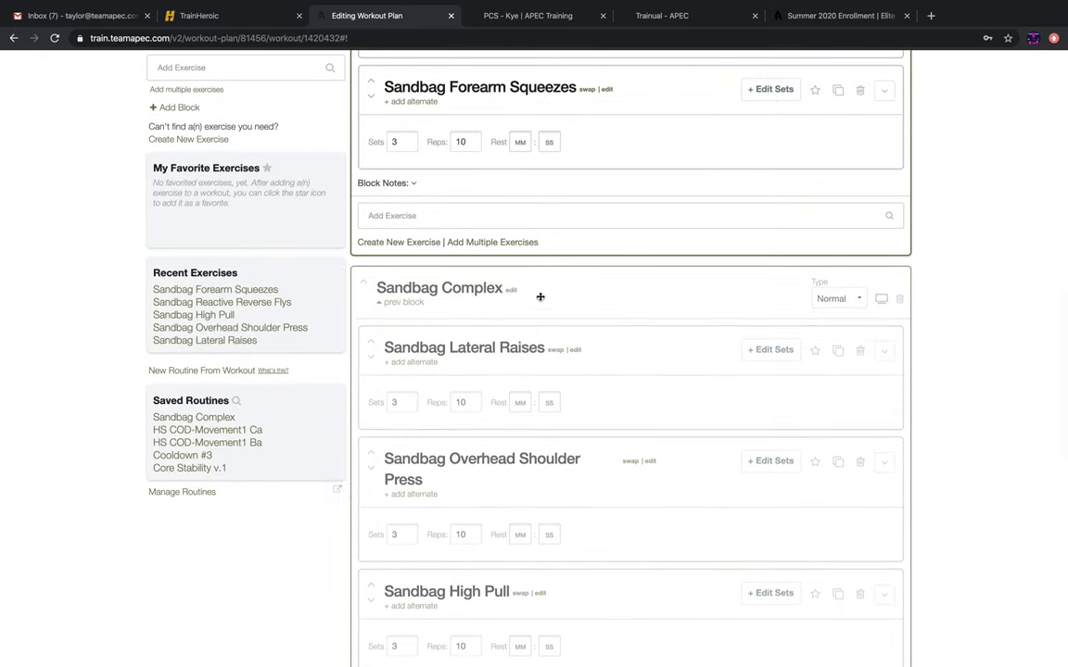
pyautogui.scroll(-9, 556, 445)
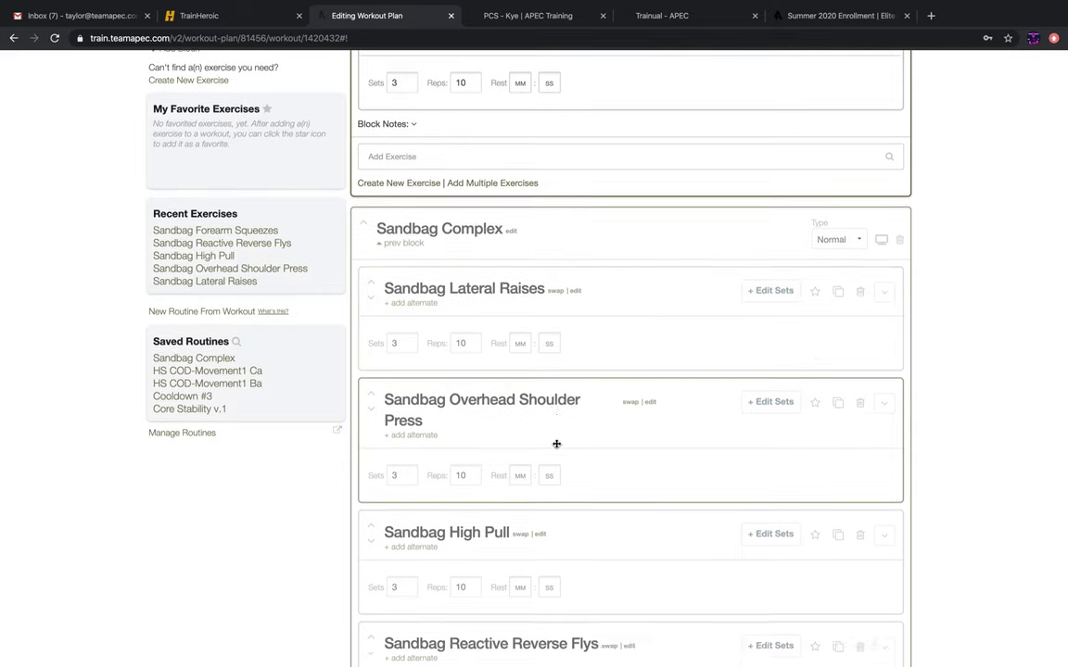
pyautogui.scroll(10, 556, 448)
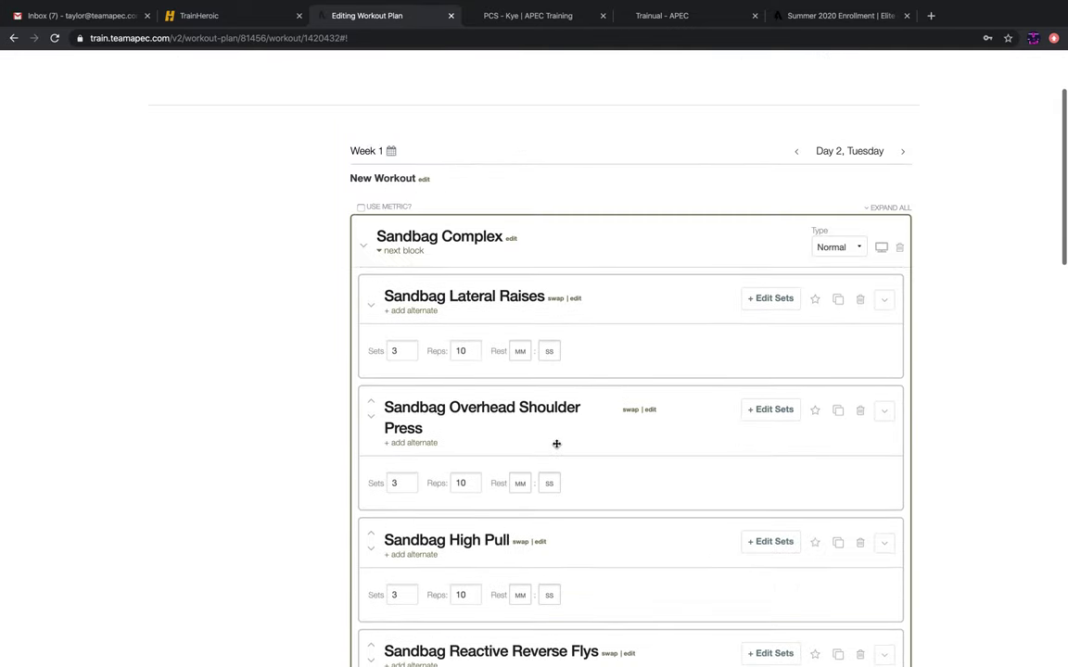
pyautogui.scroll(-8, 557, 444)
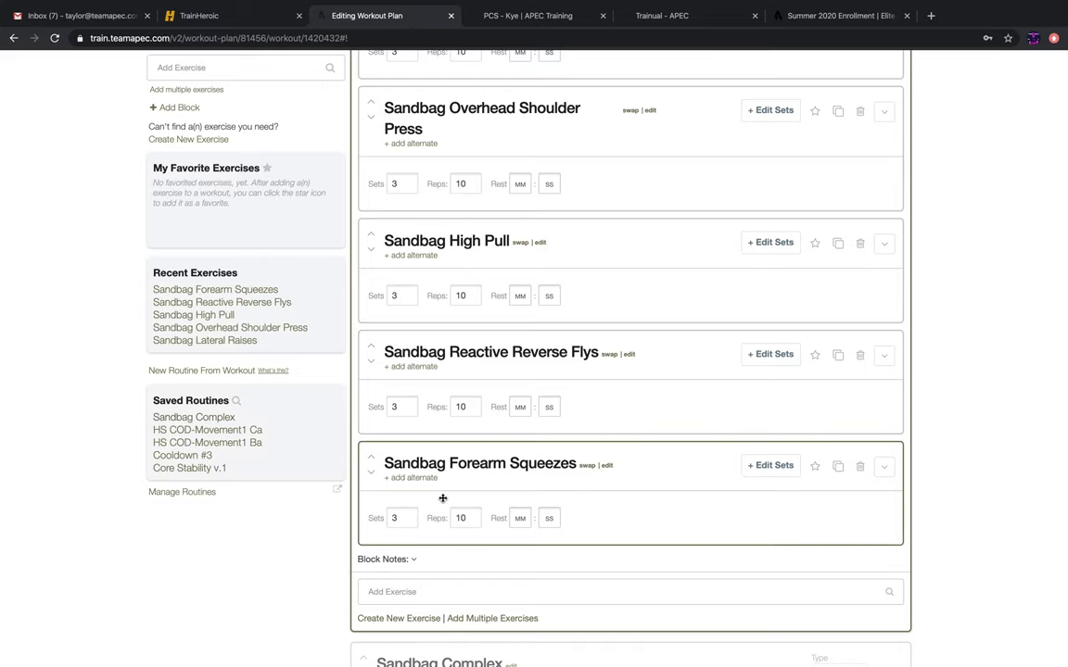
pyautogui.scroll(5, 508, 496)
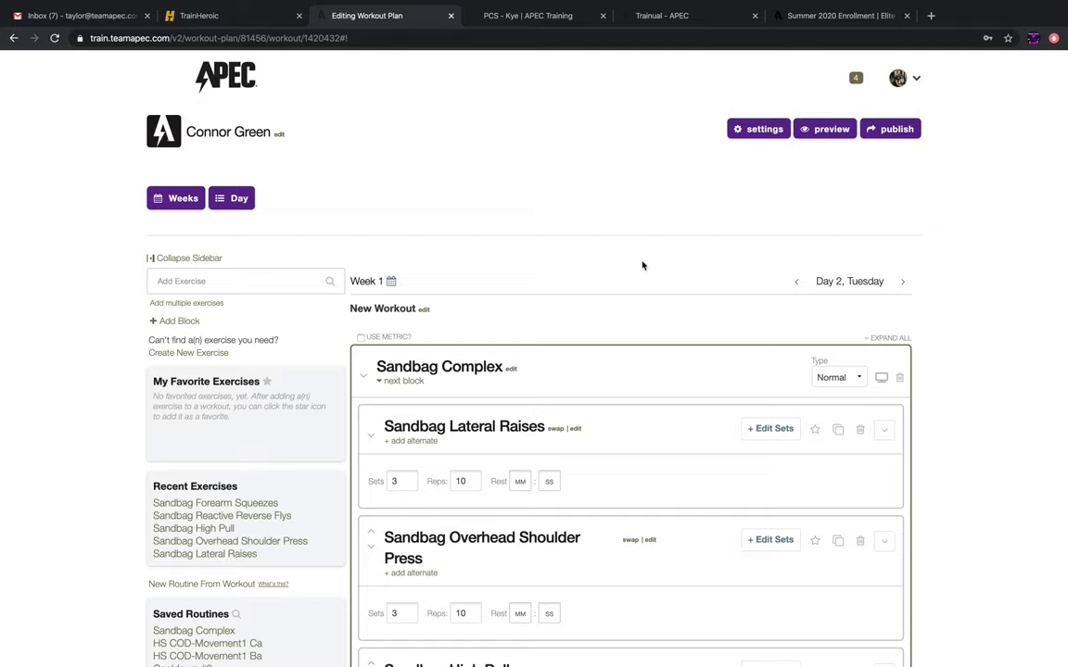